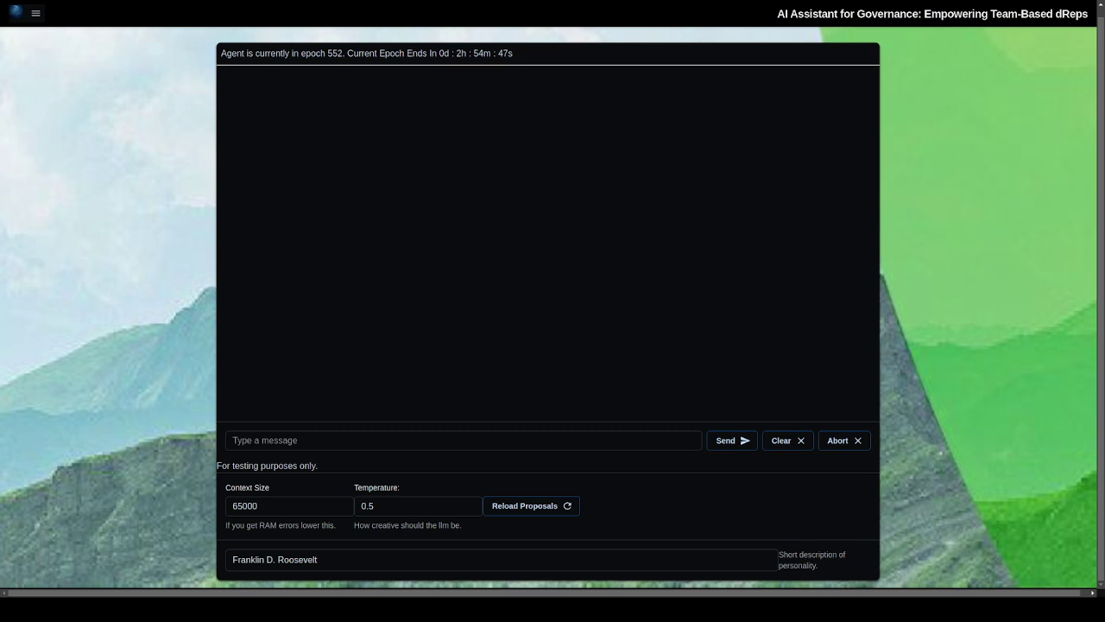
Open the onchain governance proposals and read the full details of the 2025 Net Change Limit proposal.
click(35, 13)
click(54, 118)
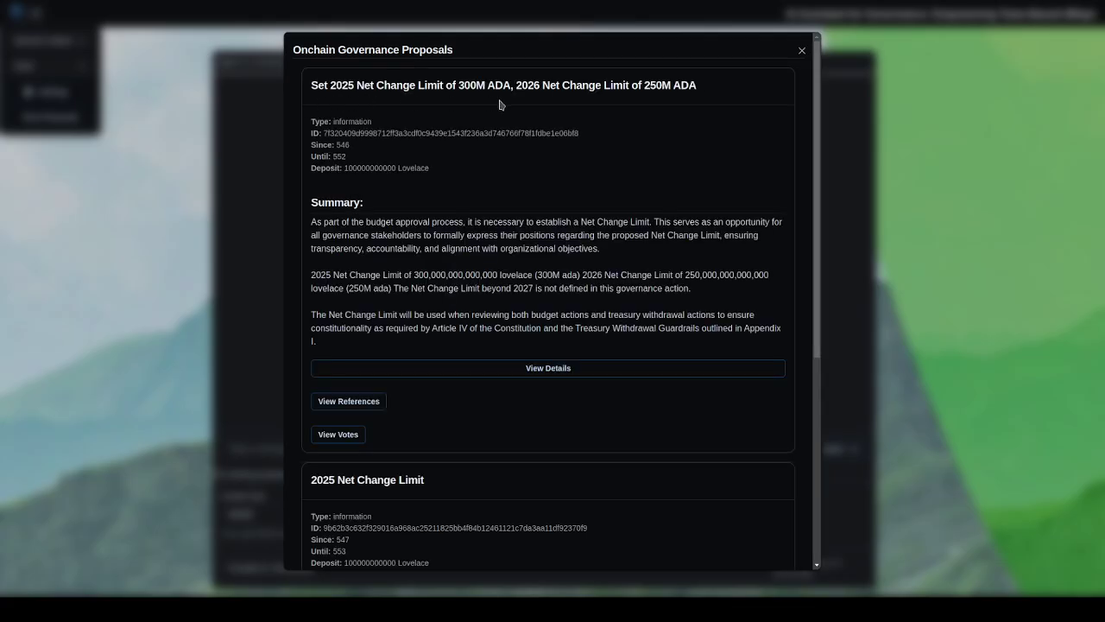
scroll(496, 182, down, 3)
scroll(495, 182, down, 2)
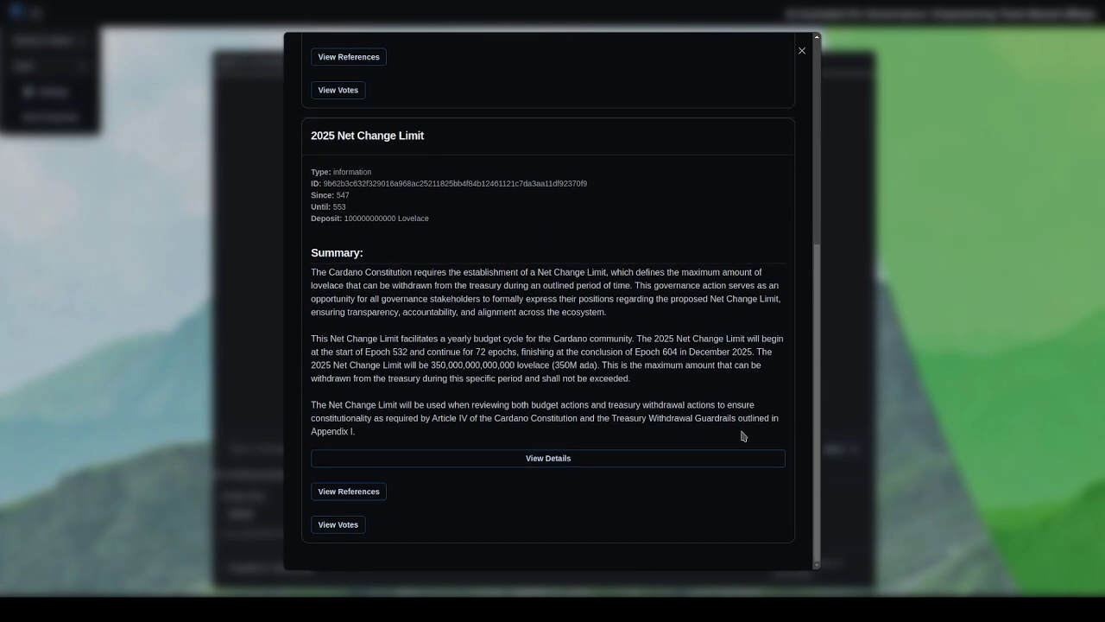
click(546, 459)
scroll(557, 462, down, 8)
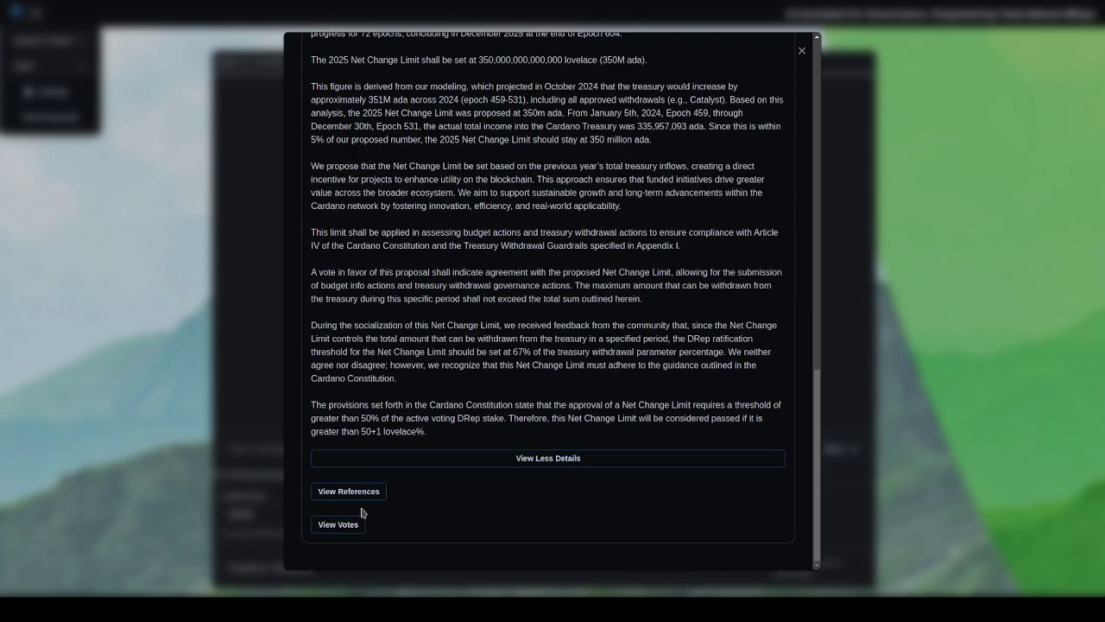
Show the votes and references of the 2025 Net Change Limit proposal, and close the proposals window.
click(338, 524)
scroll(339, 518, down, 1)
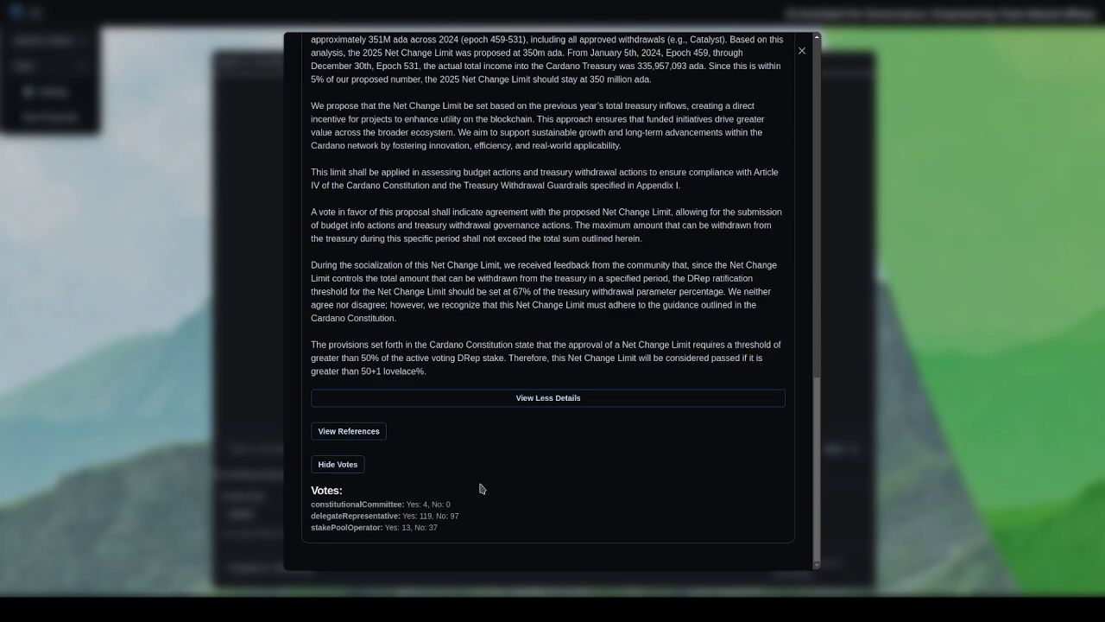
click(345, 431)
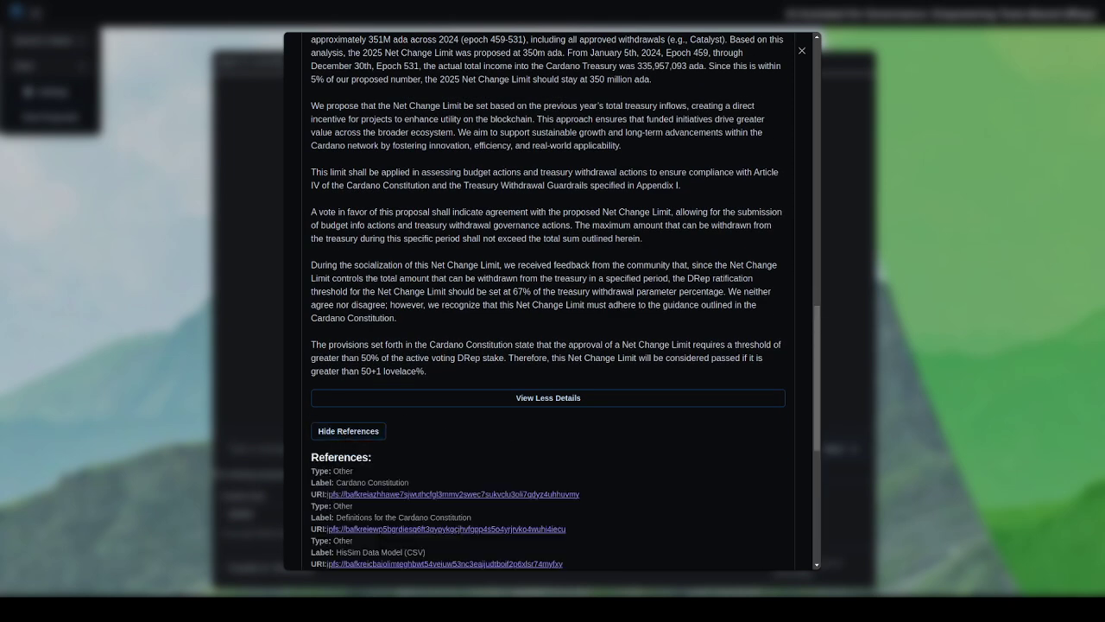
click(802, 50)
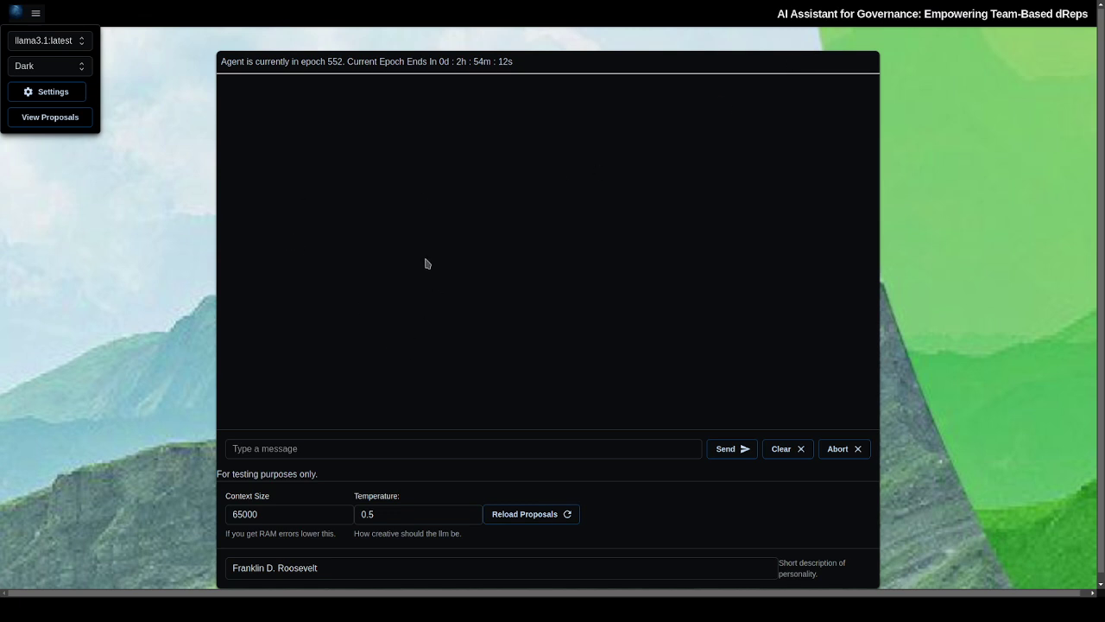
Review the Ollama and Ogmios endpoint settings and close them without changes.
click(37, 15)
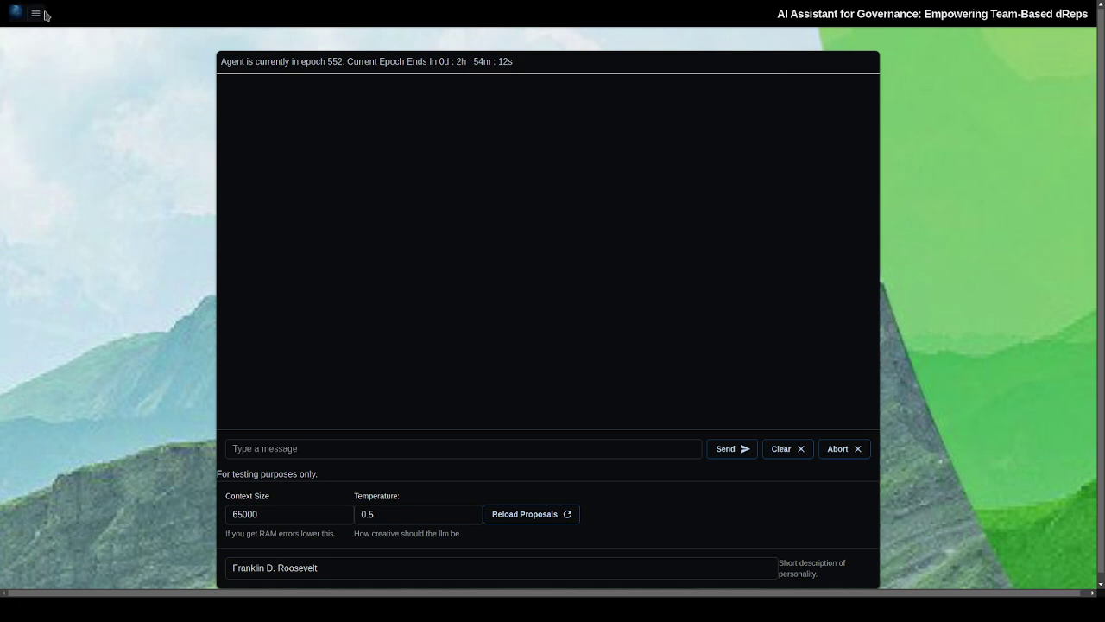
click(38, 16)
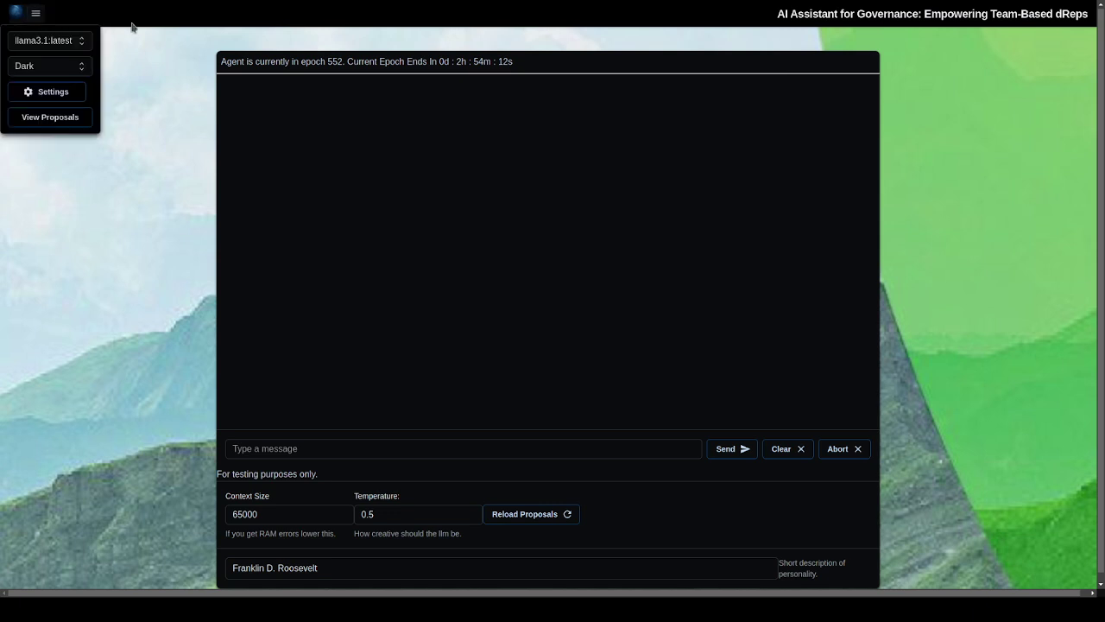
click(37, 98)
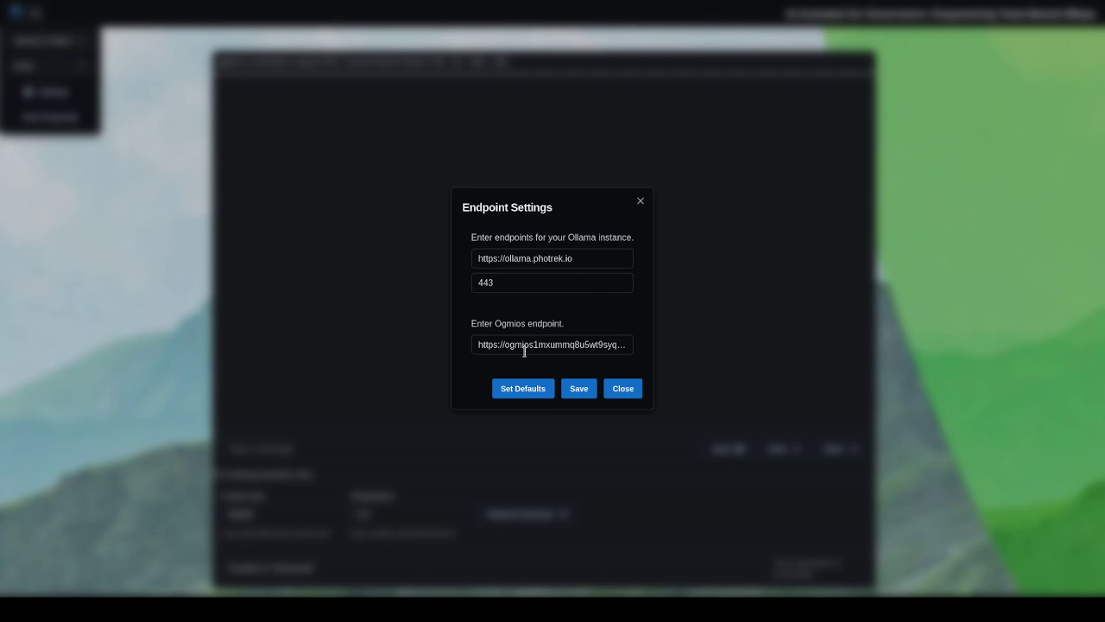
click(622, 390)
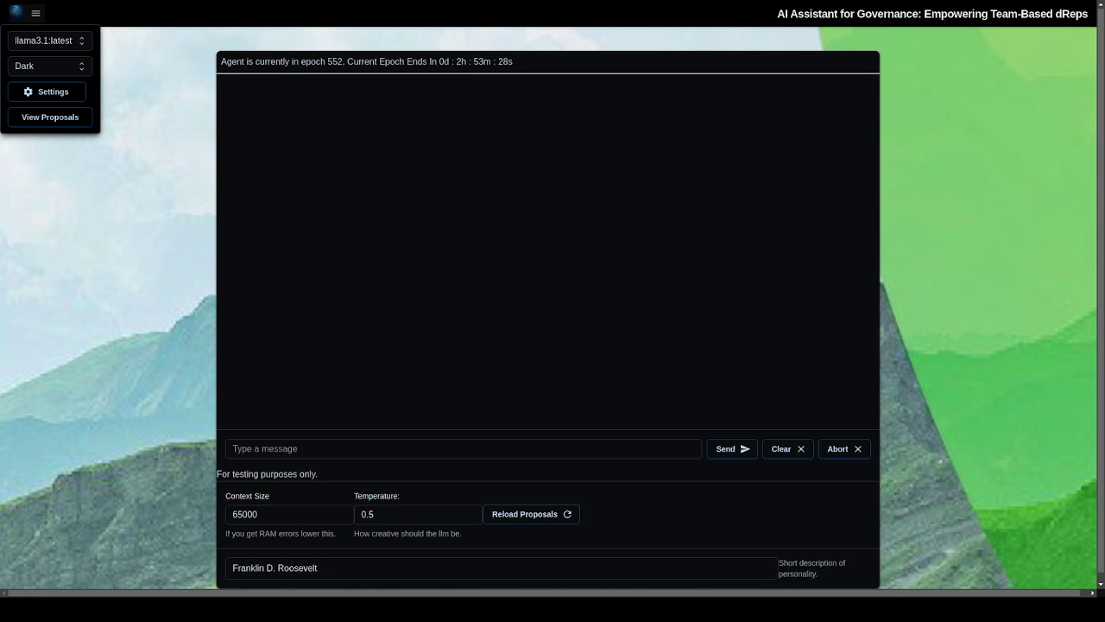
Send the assistant the message "list all current Cardano proposals and summarize them." and collapse the options panel.
click(331, 446)
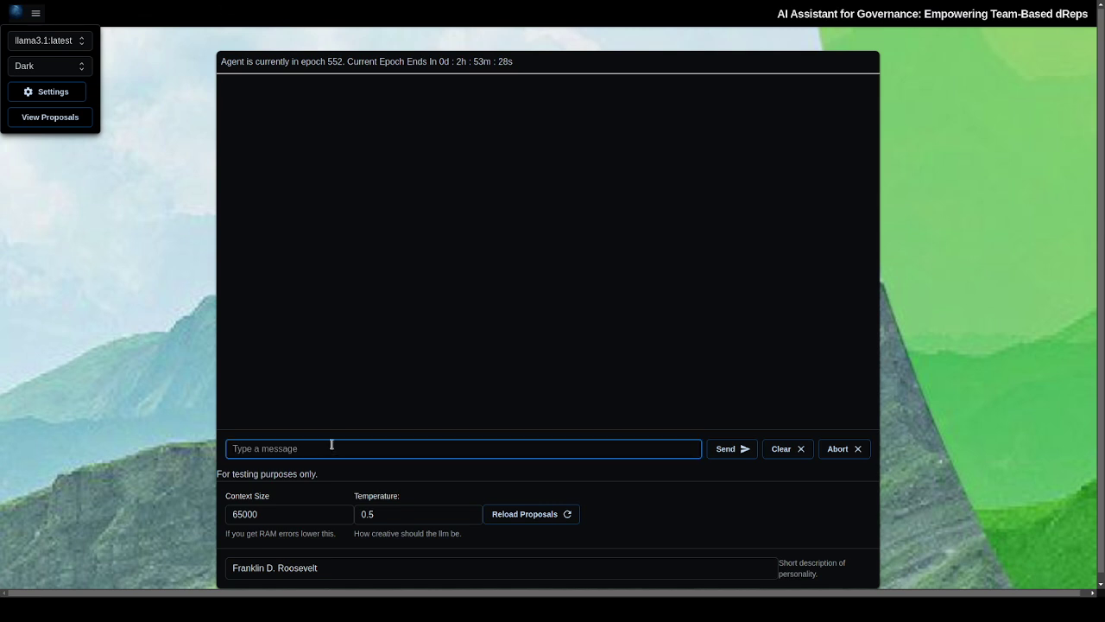
text(list all current Cardano proposals and )
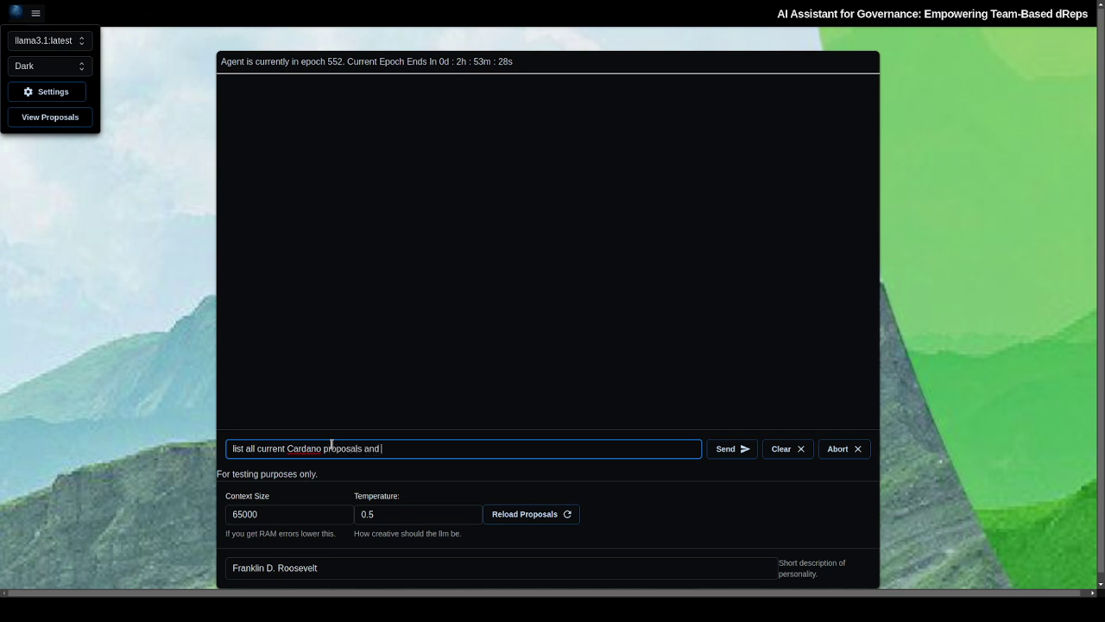
text(summarize them.)
key(Return)
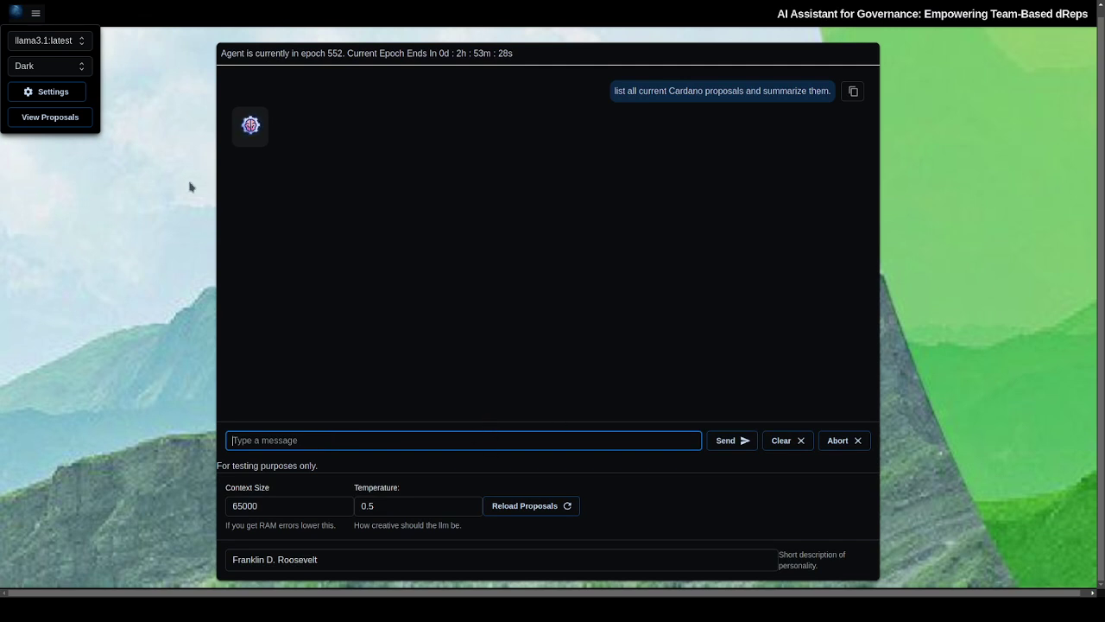
click(35, 13)
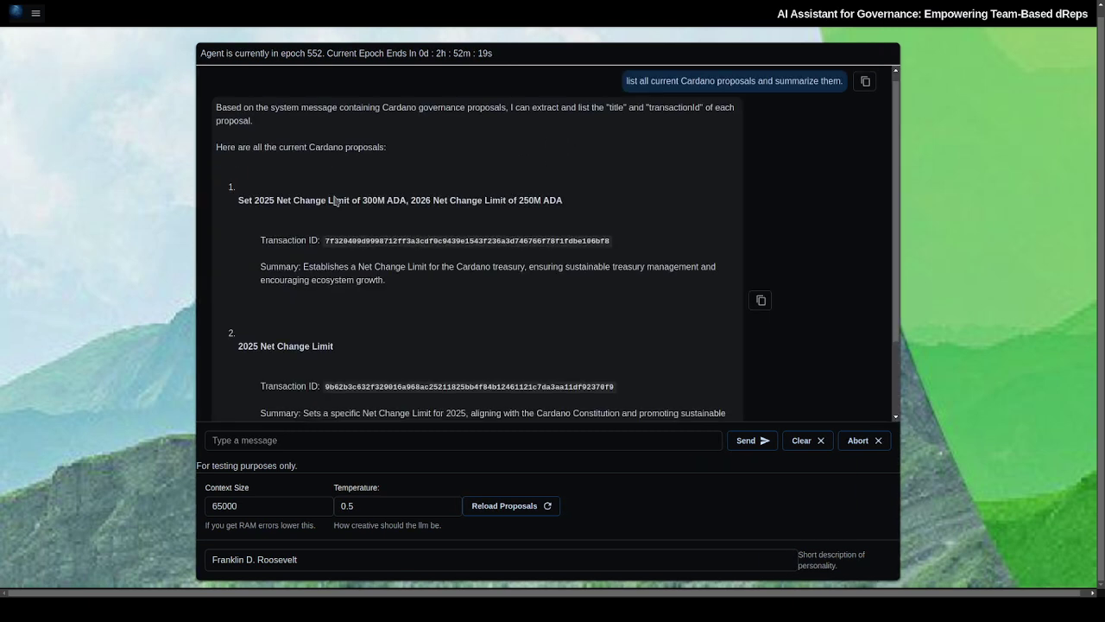
Read through the proposal summaries and send the follow-up message "List potential impacts of these proposals.".
scroll(509, 358, up, 2)
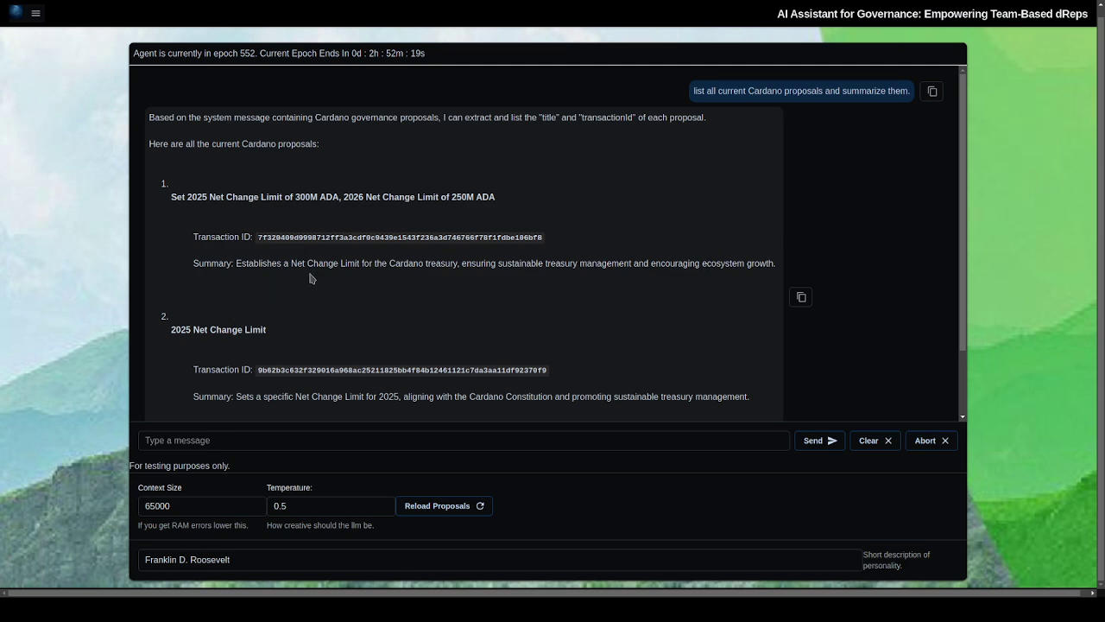
scroll(318, 286, down, 2)
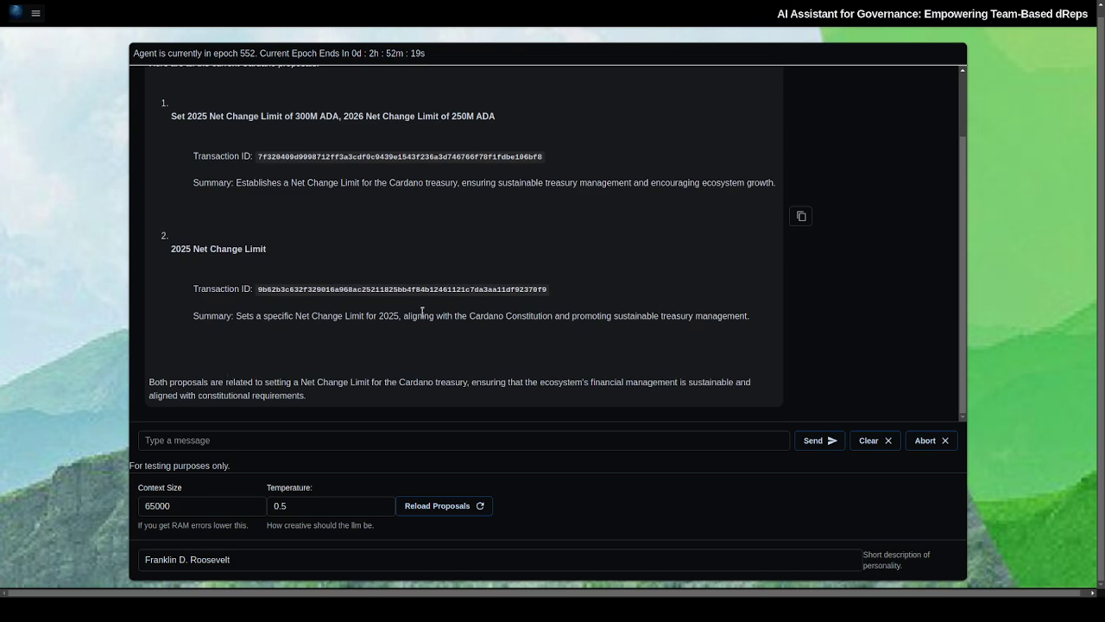
scroll(422, 313, up, 2)
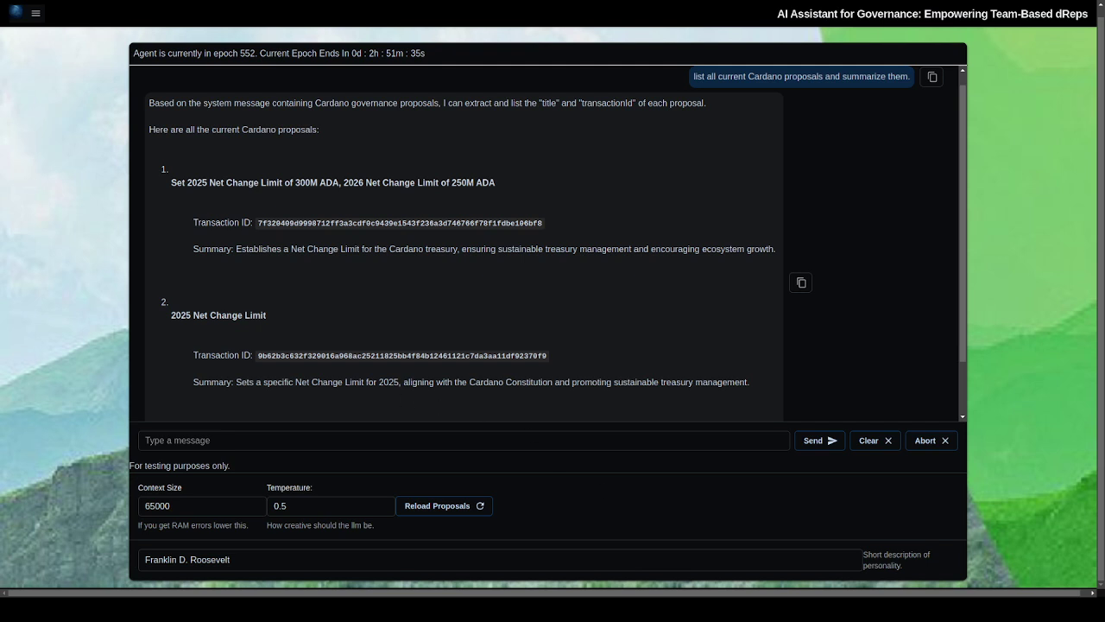
click(245, 438)
text(List potential impacts of this proposal.)
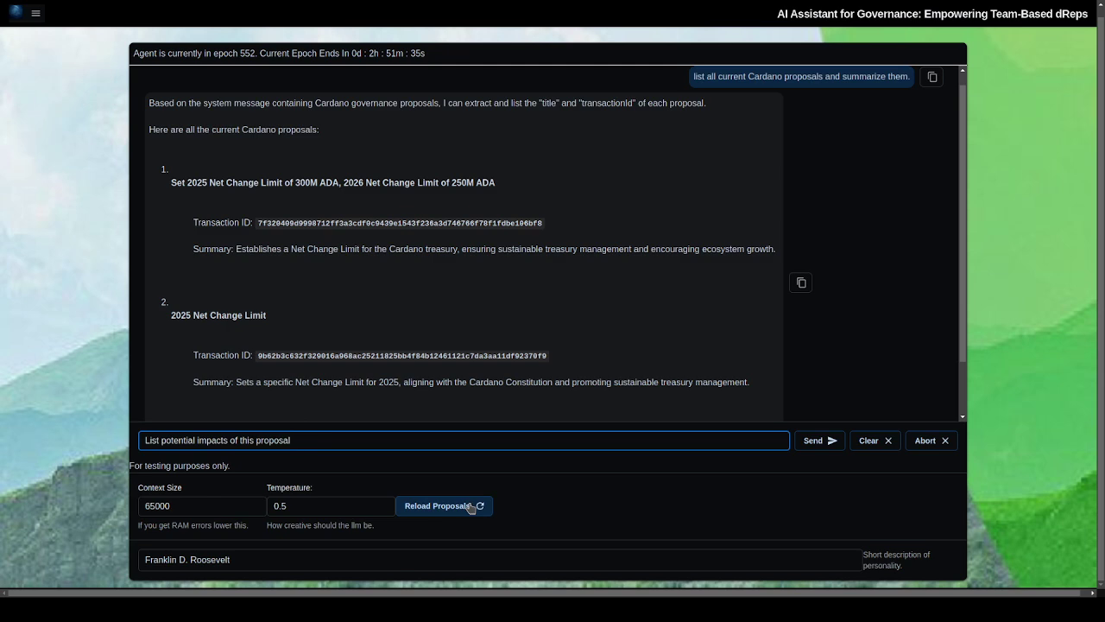
key(BackSpace)
key(BackSpace)
key(BackSpace)
key(BackSpace)
key(BackSpace)
key(BackSpace)
key(BackSpace)
key(BackSpace)
key(BackSpace)
text(ese proposals.)
key(Return)
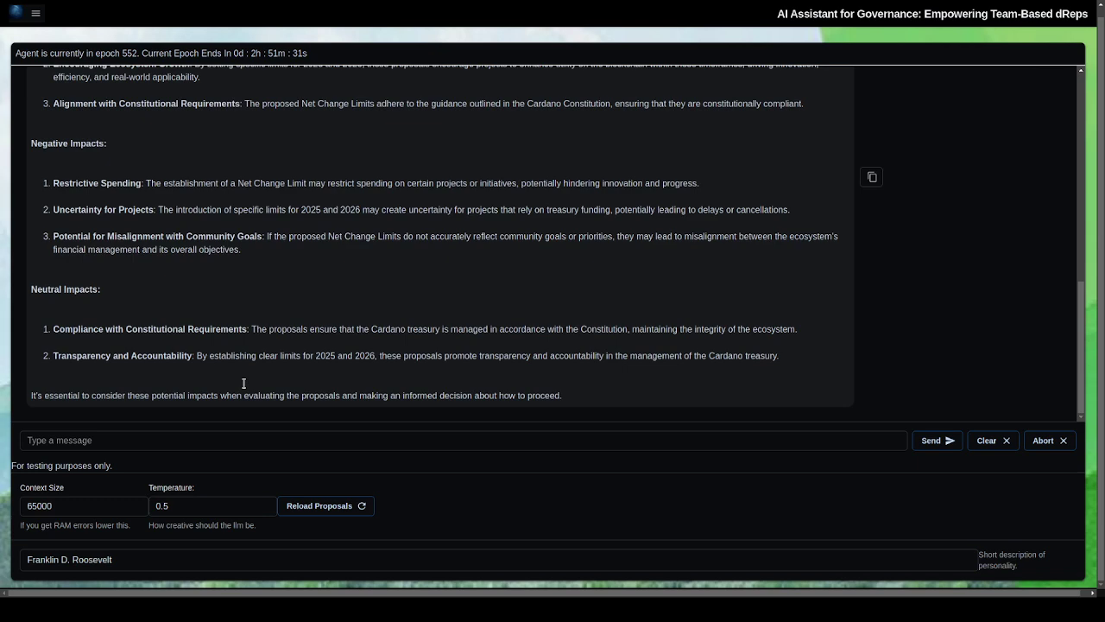
Read the listed impacts and ask "What sections of the Cardano Constitution are most relevant to this proposals?".
scroll(264, 380, up, 3)
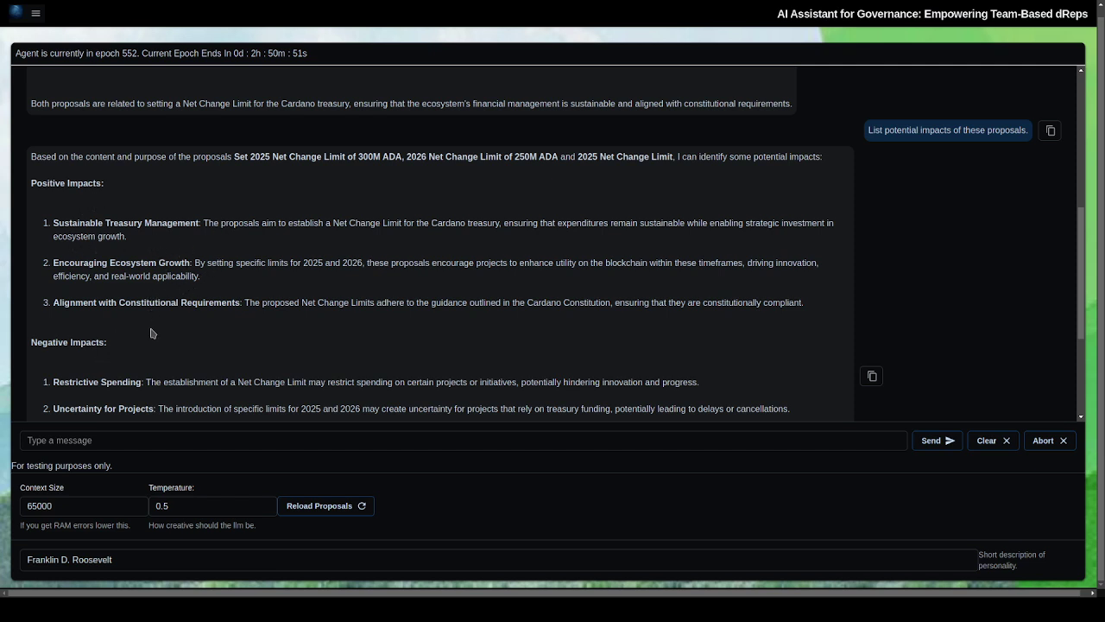
scroll(229, 318, down, 3)
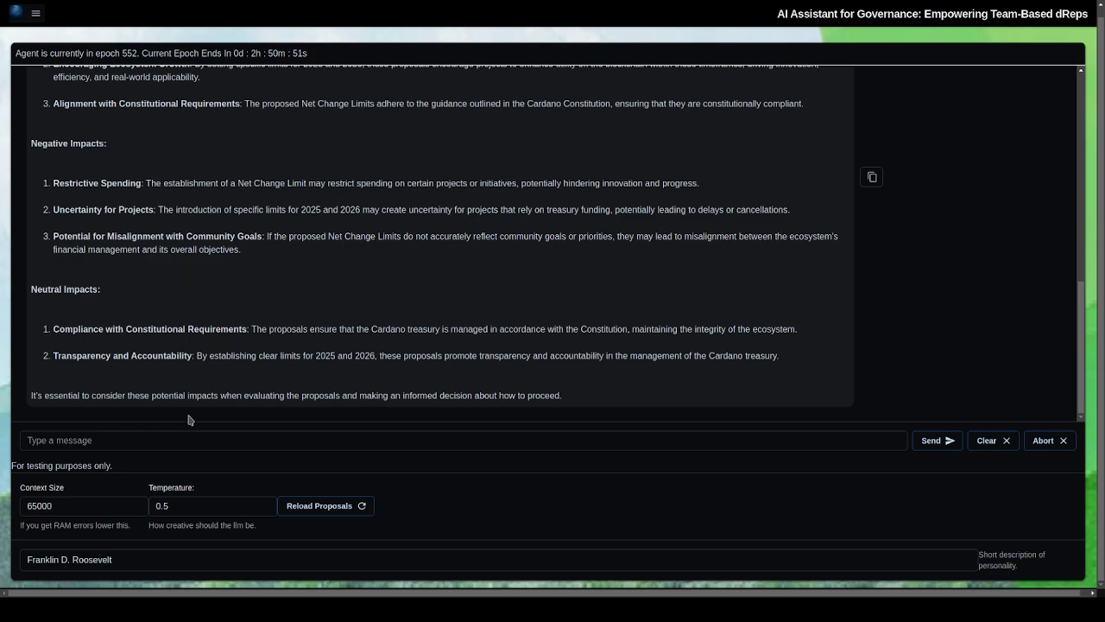
scroll(327, 325, up, 2)
scroll(326, 324, up, 1)
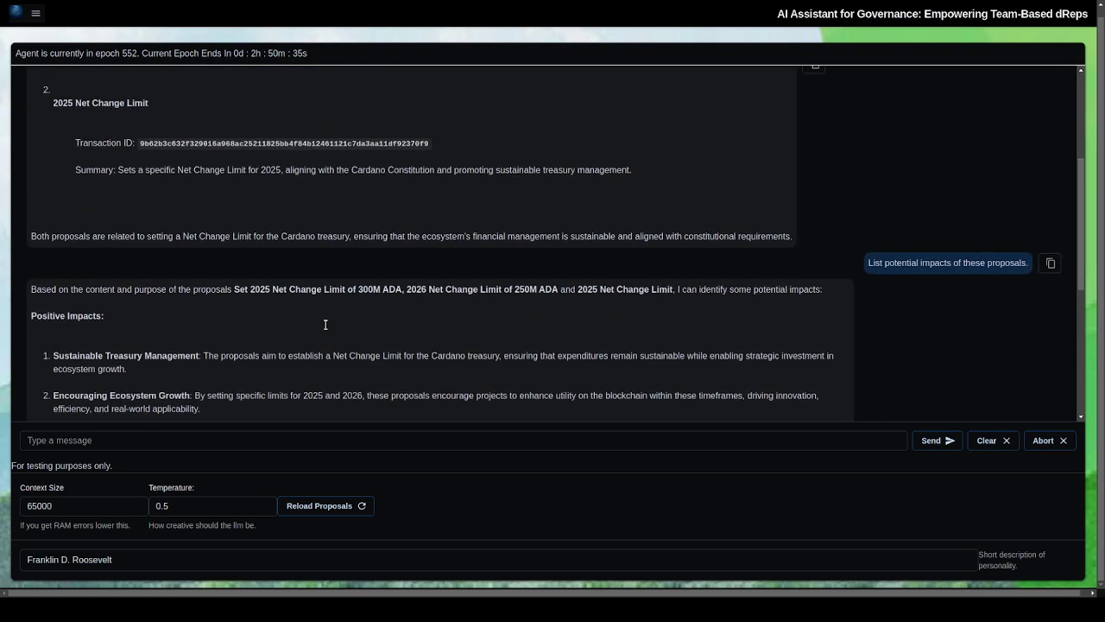
scroll(325, 325, down, 4)
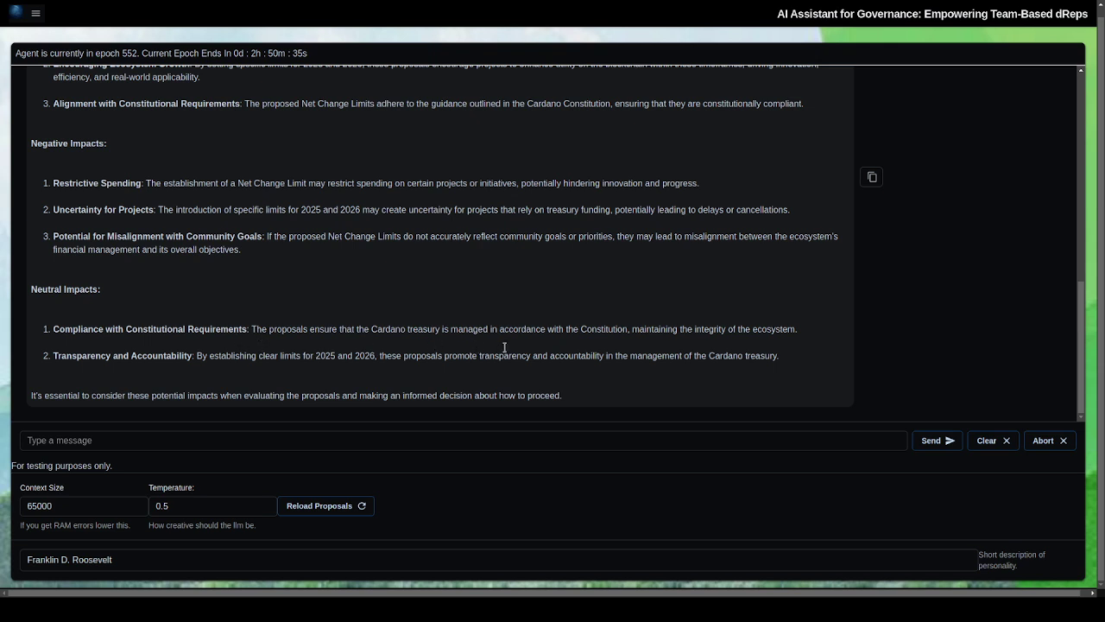
click(79, 440)
text(What sections of the Cardano Constitution are most relevant to this proposal)
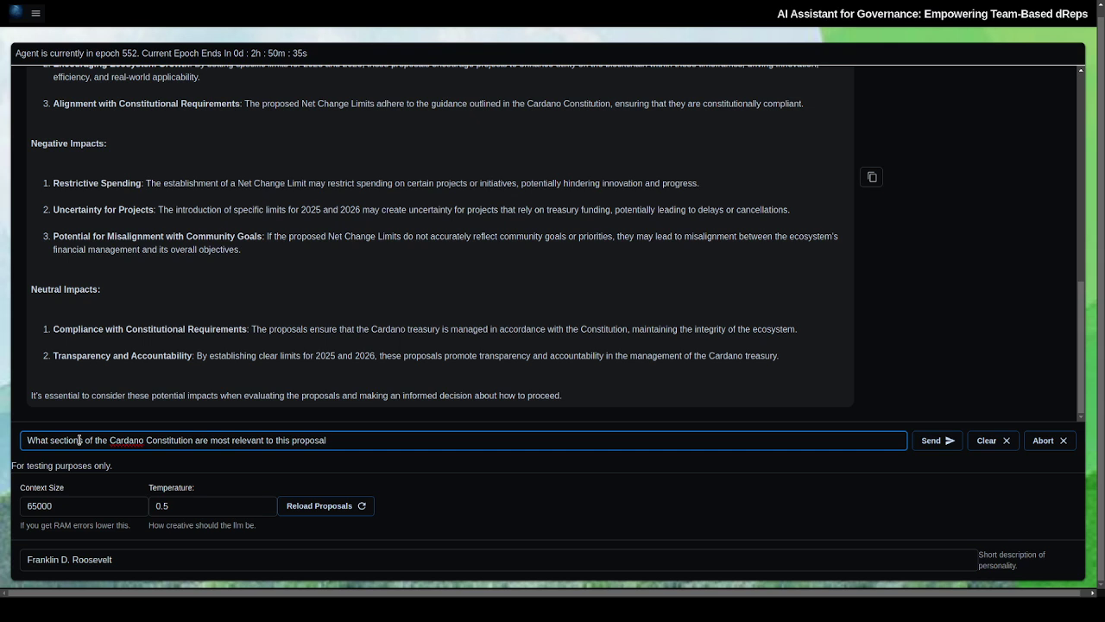
text(s?)
key(Return)
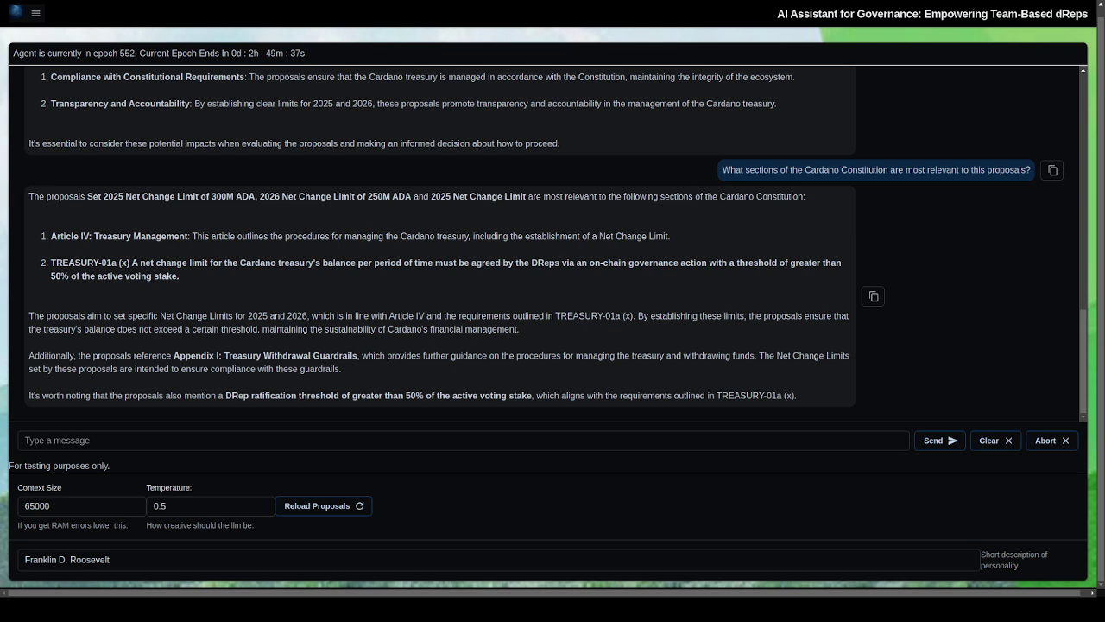
Review the conversation and draft a message asking for a voting summary that also distinguishes between the different voting parties.
scroll(620, 370, up, 10)
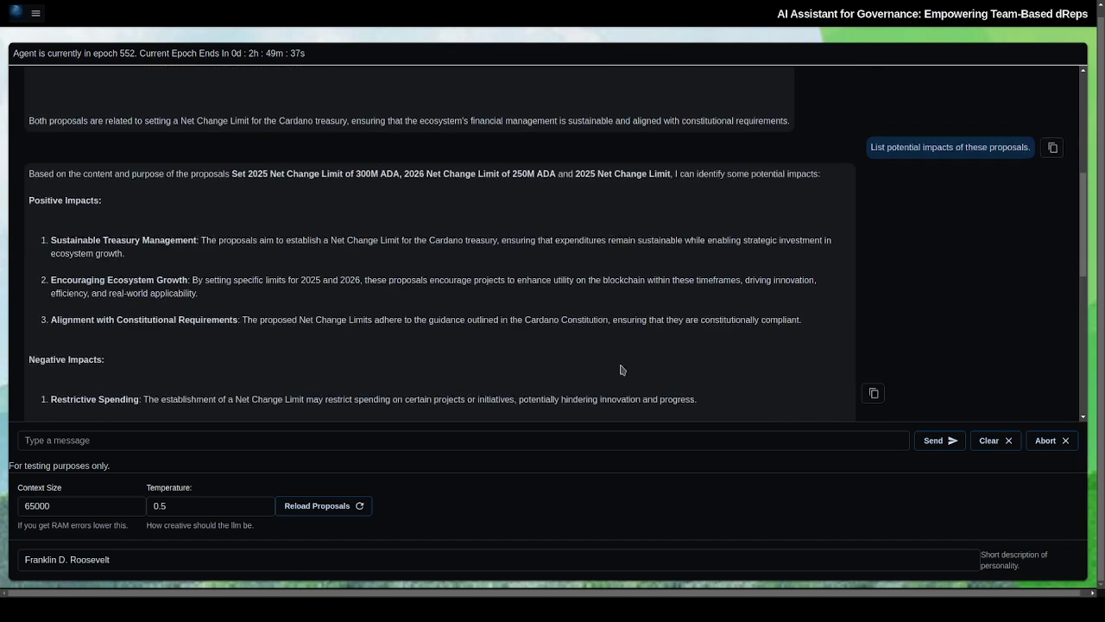
scroll(620, 370, down, 10)
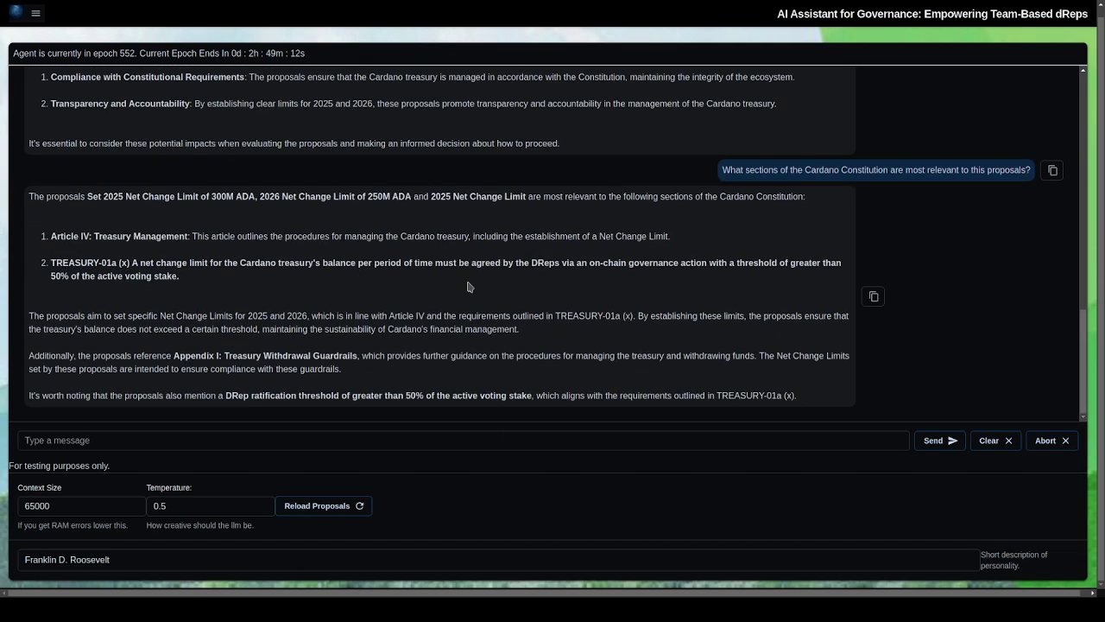
scroll(364, 344, up, 3)
scroll(363, 343, up, 10)
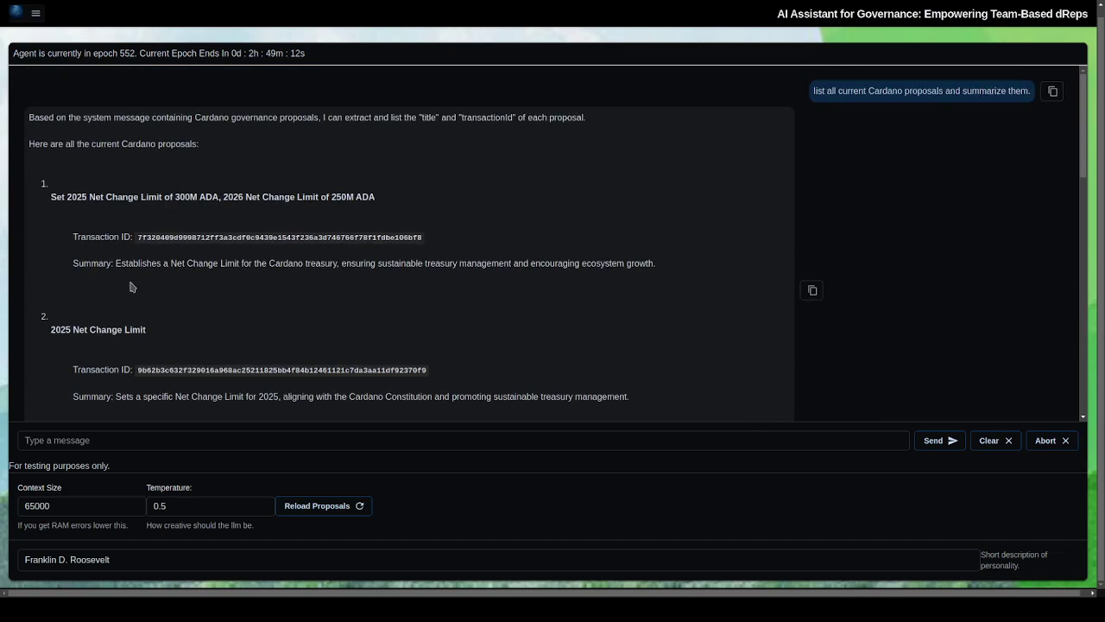
scroll(400, 341, down, 3)
scroll(398, 350, down, 5)
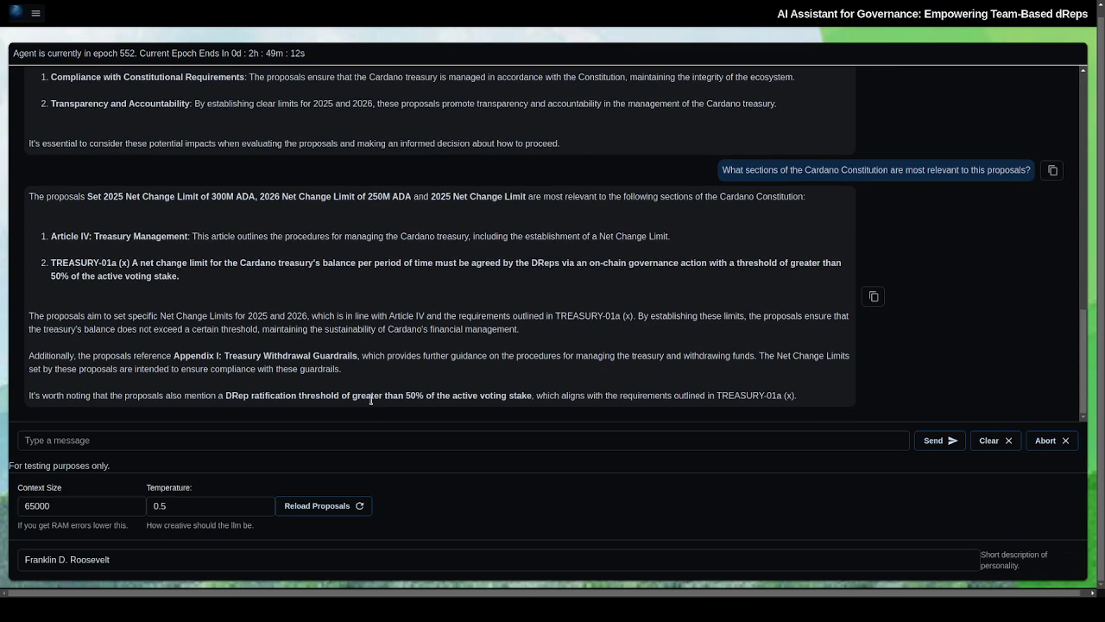
click(298, 433)
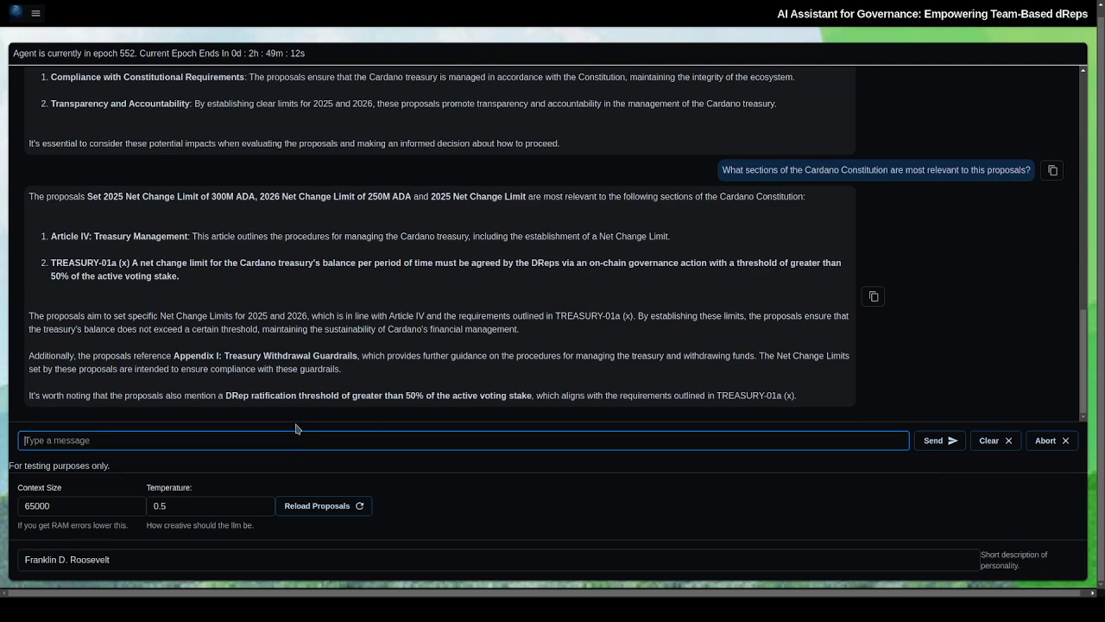
text(can you s)
key(BackSpace)
text(give me a voting summary anbd)
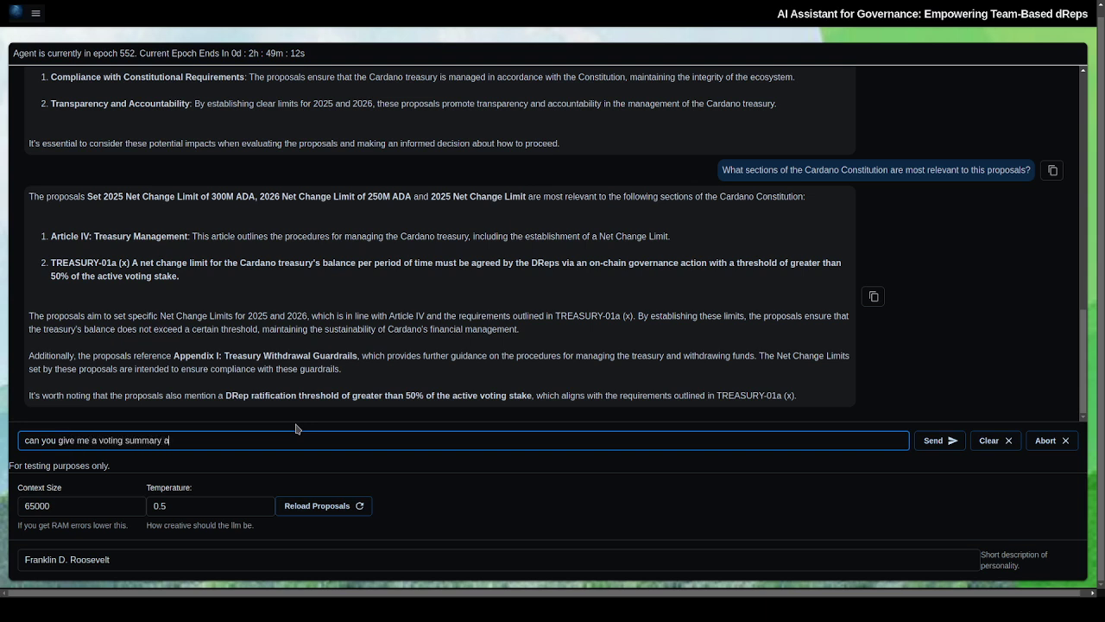
key(BackSpace)
key(BackSpace)
key(BackSpace)
text(d also distir)
key(BackSpace)
key(BackSpace)
key(BackSpace)
text(tinguish bet)
text(ween thes)
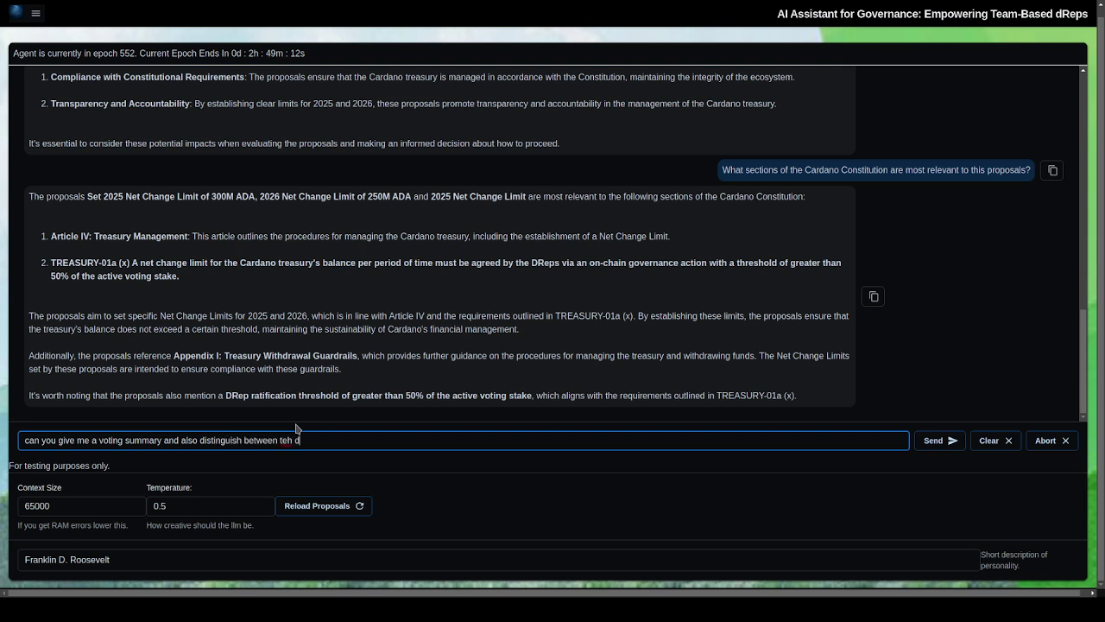
key(BackSpace)
key(BackSpace)
key(BackSpace)
text(e)
key(BackSpace)
text(he differnt voring parties.)
Correct the misspelled "different" and "voting", make the message begin with "Give me", and send it.
double_click(309, 441)
text(different)
double_click(338, 441)
text(voting)
drag(63, 442, 18, 441)
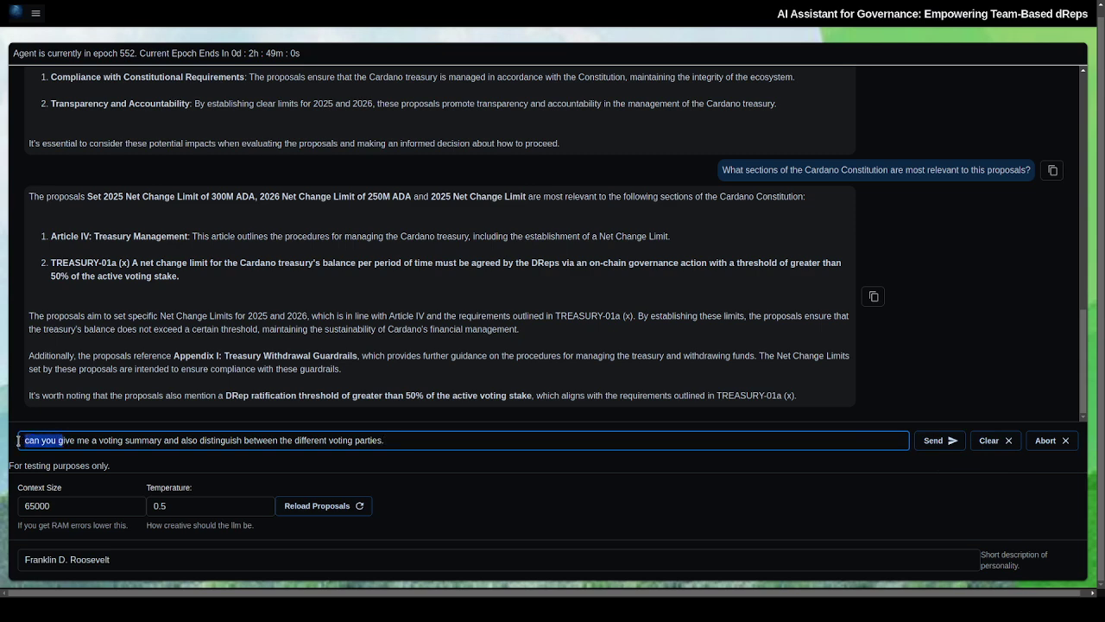
text(G)
click(931, 442)
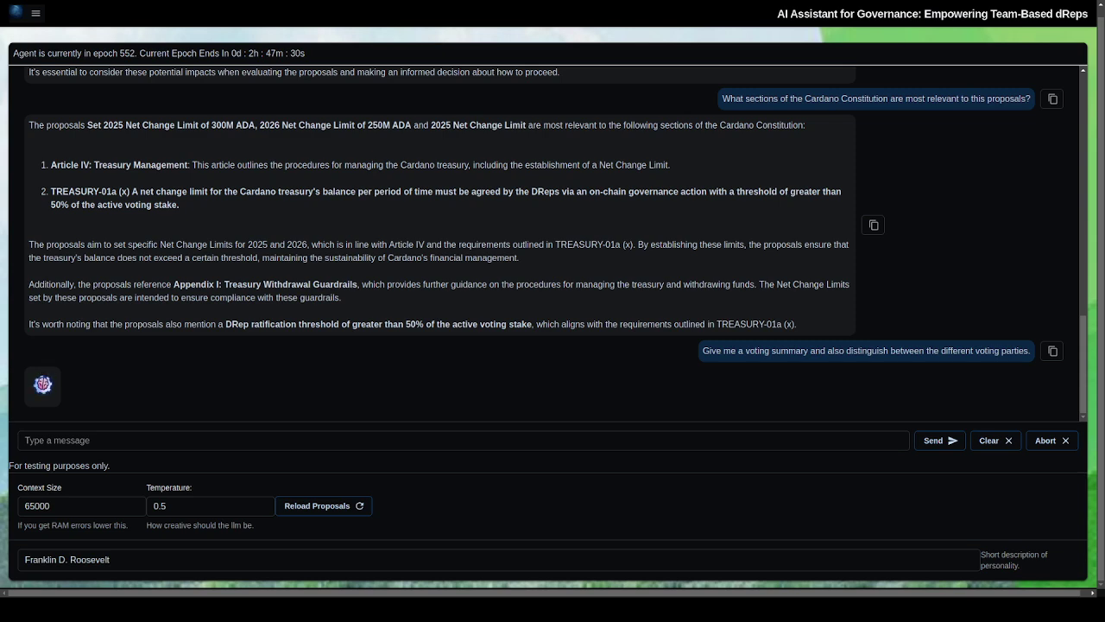
click(37, 14)
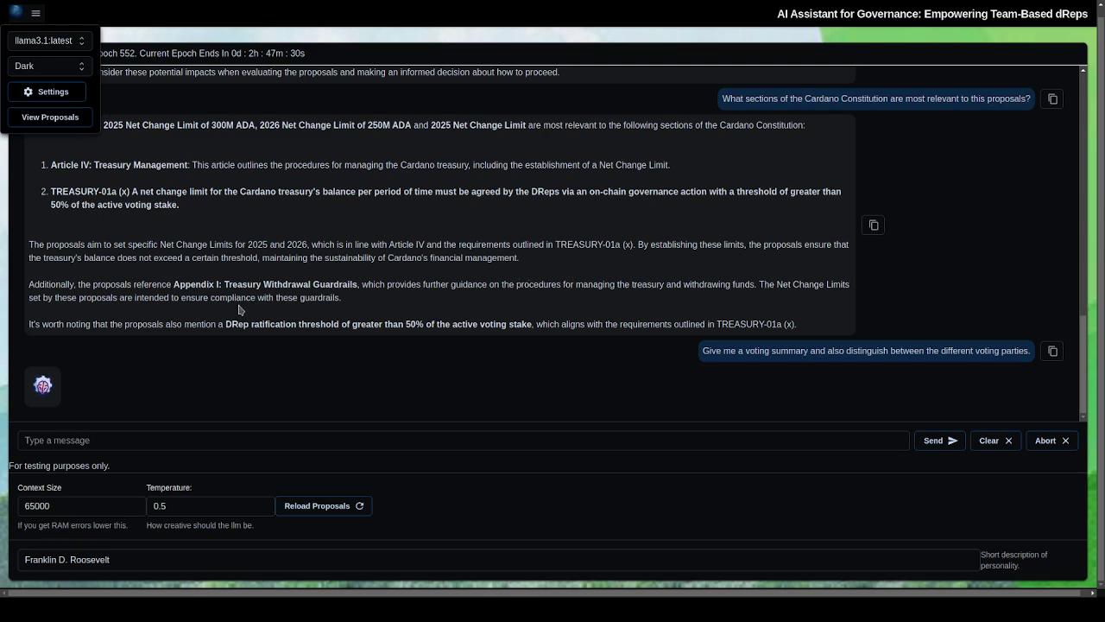
click(35, 12)
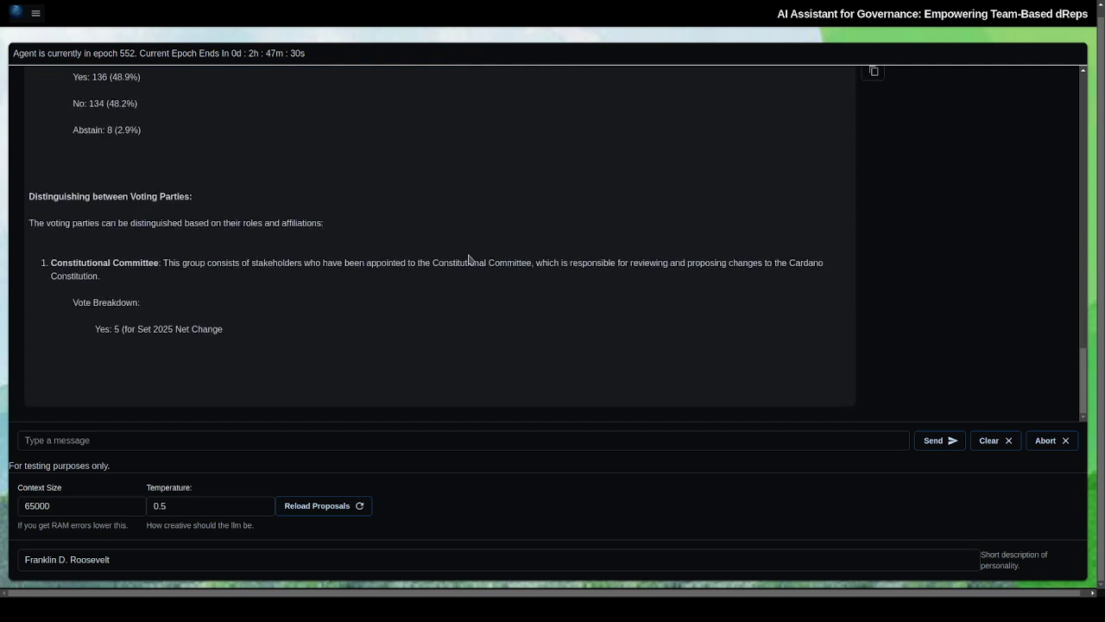
Read the voting summary for both net change limit proposals and the vote breakdown for each voting party.
scroll(388, 251, up, 8)
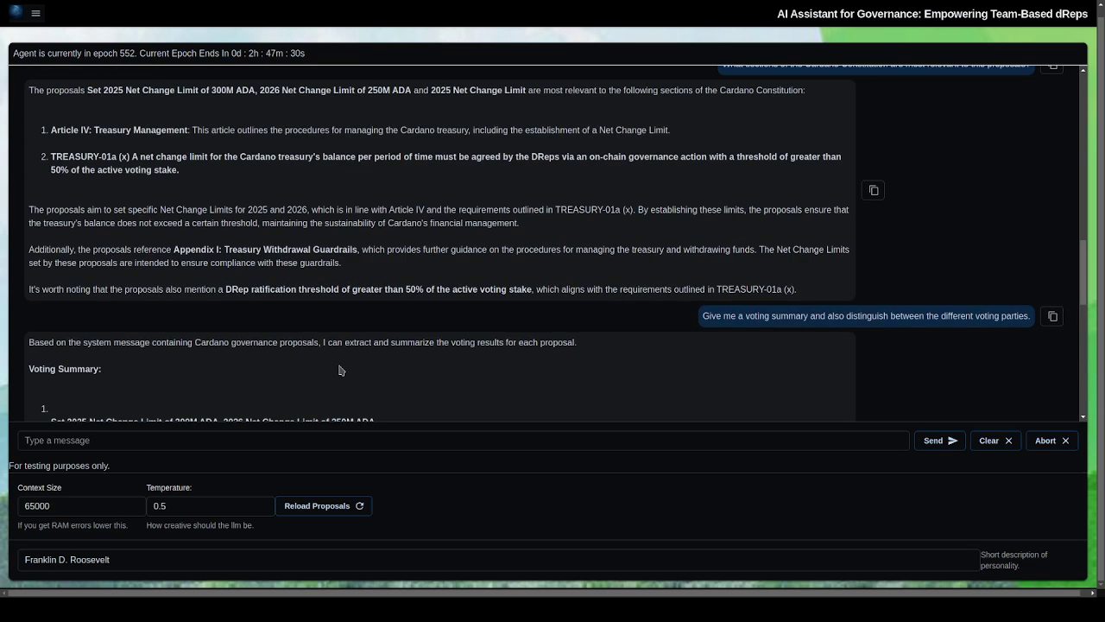
scroll(340, 369, down, 3)
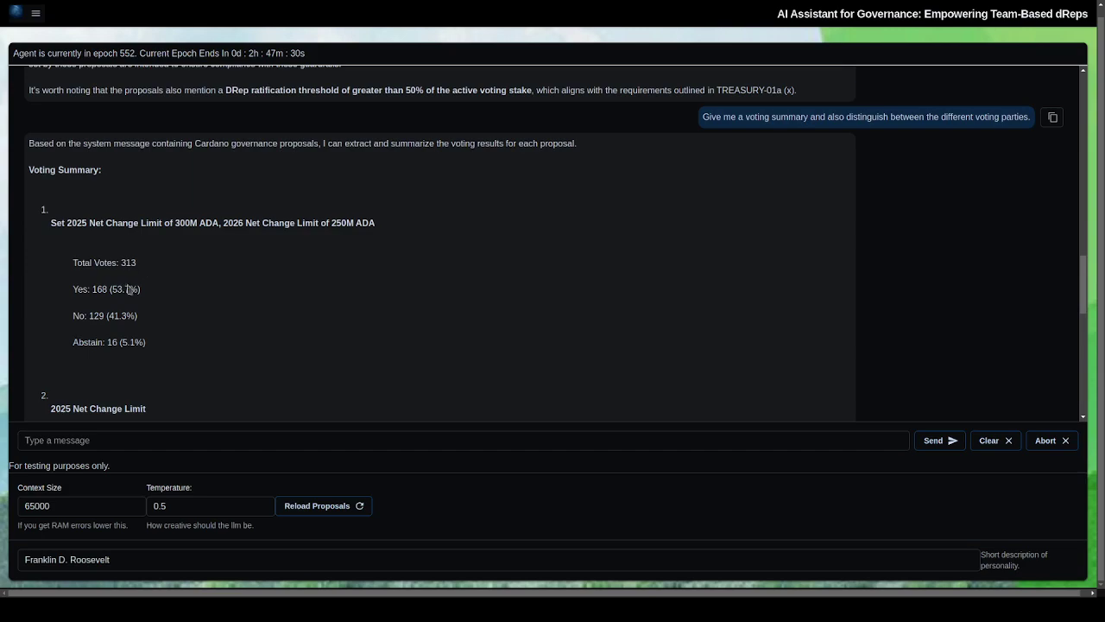
scroll(128, 288, down, 10)
scroll(219, 294, up, 7)
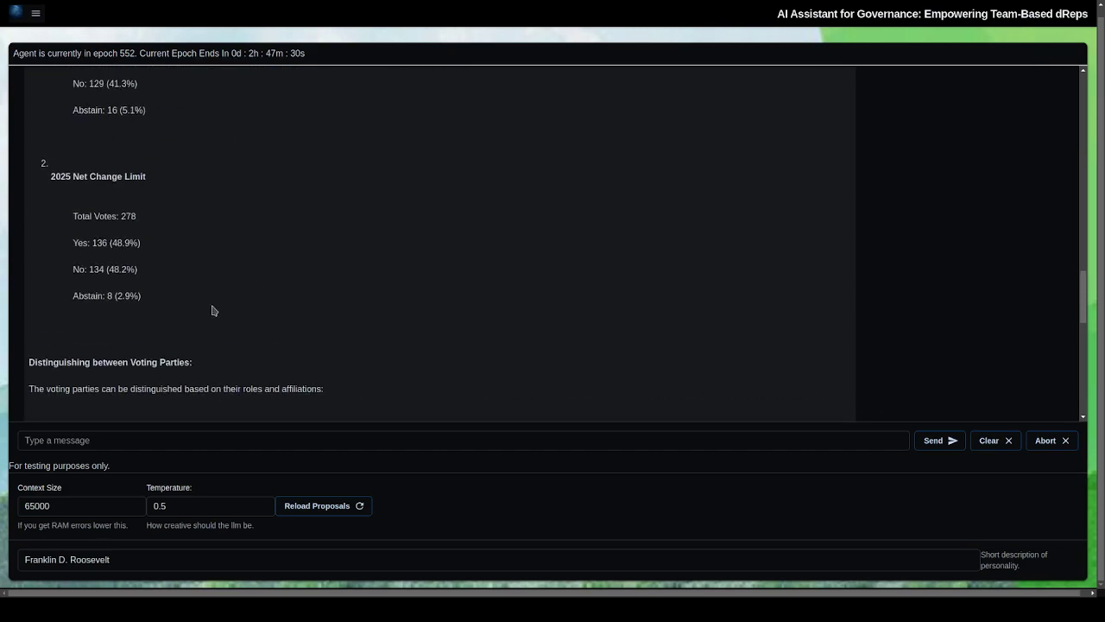
scroll(112, 218, up, 2)
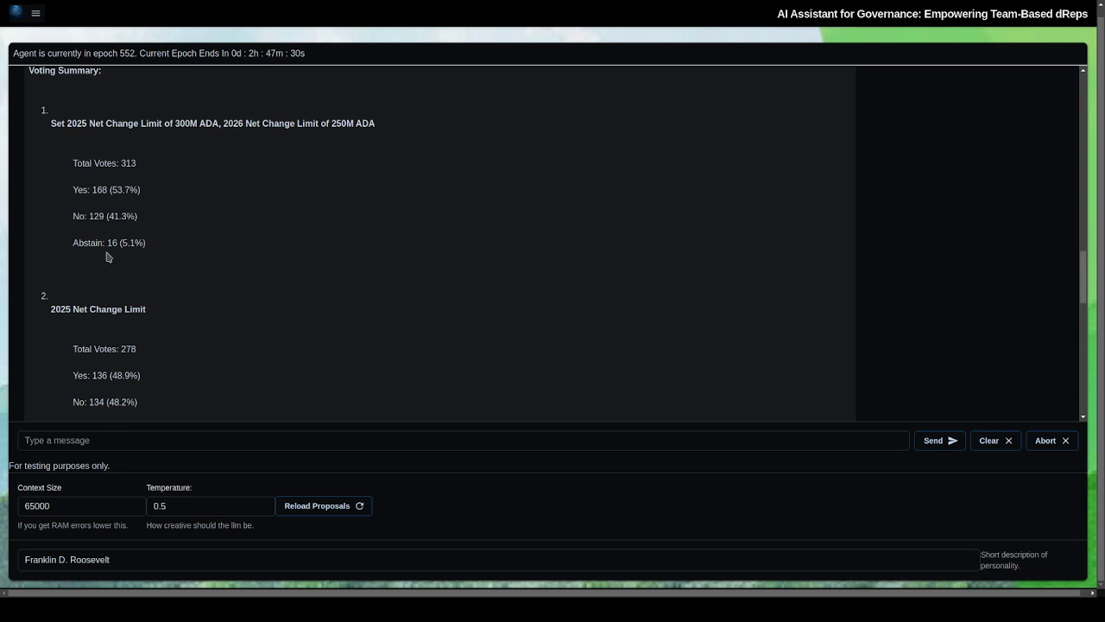
scroll(155, 319, down, 3)
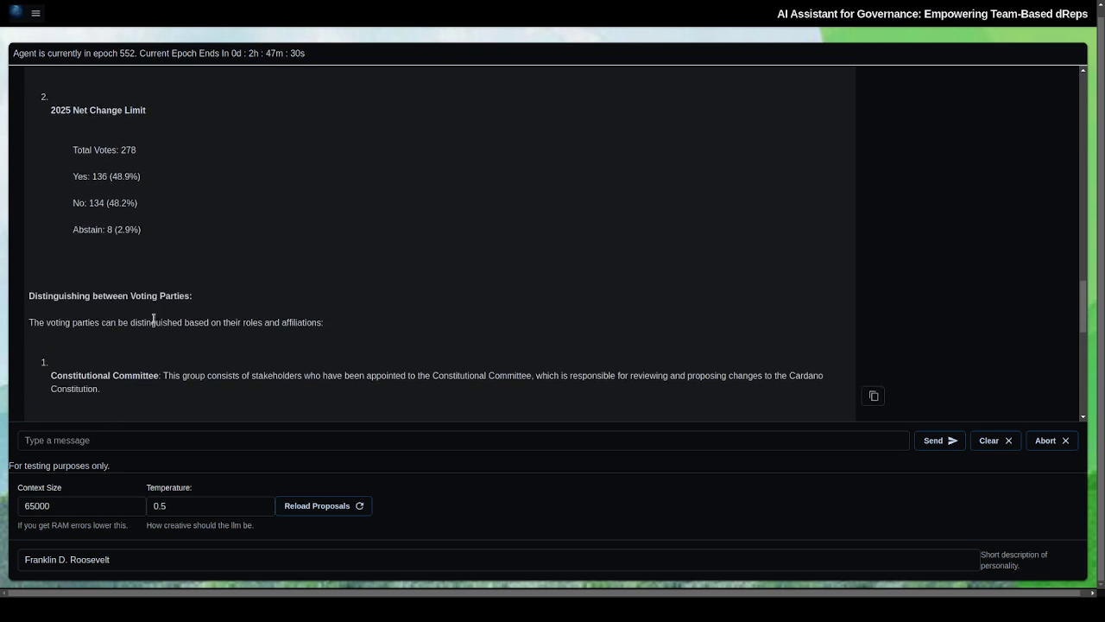
scroll(192, 321, down, 2)
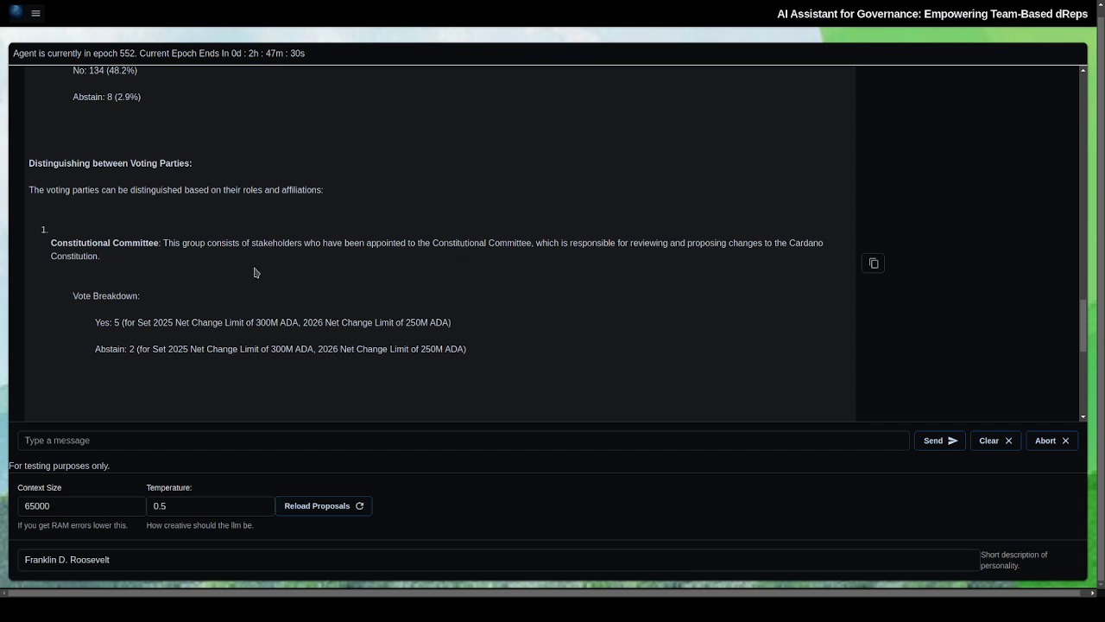
scroll(257, 276, down, 2)
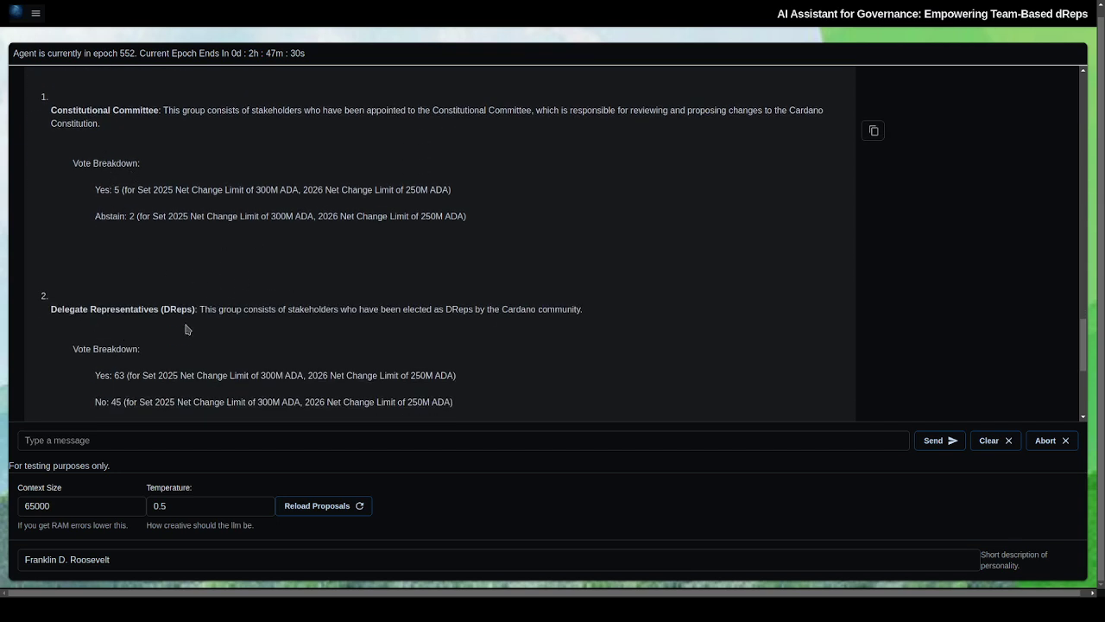
scroll(190, 326, down, 4)
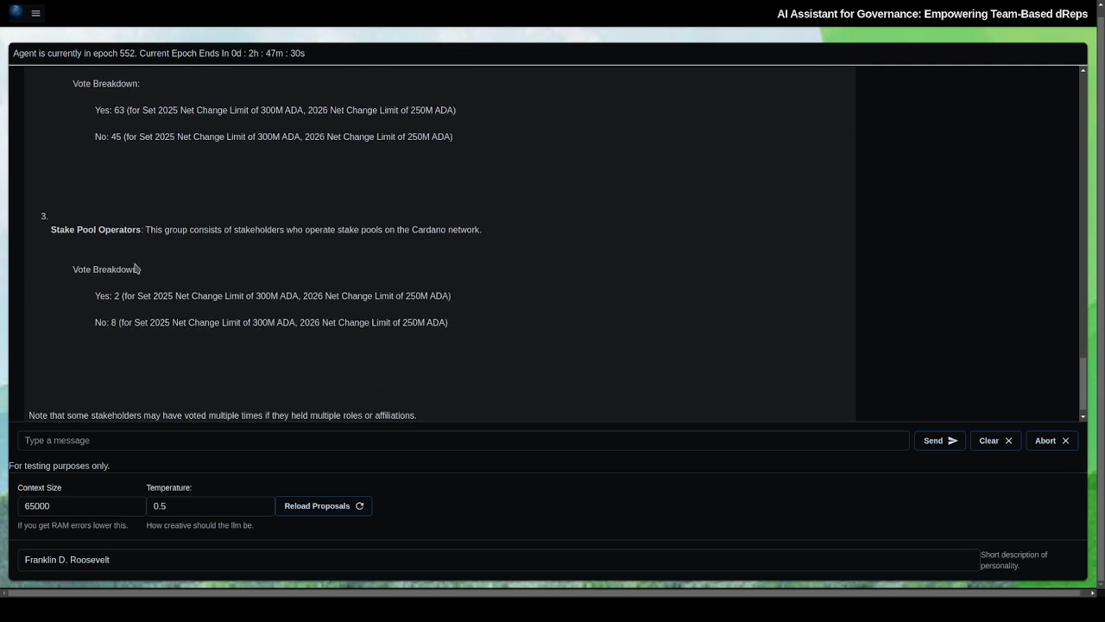
scroll(136, 270, down, 1)
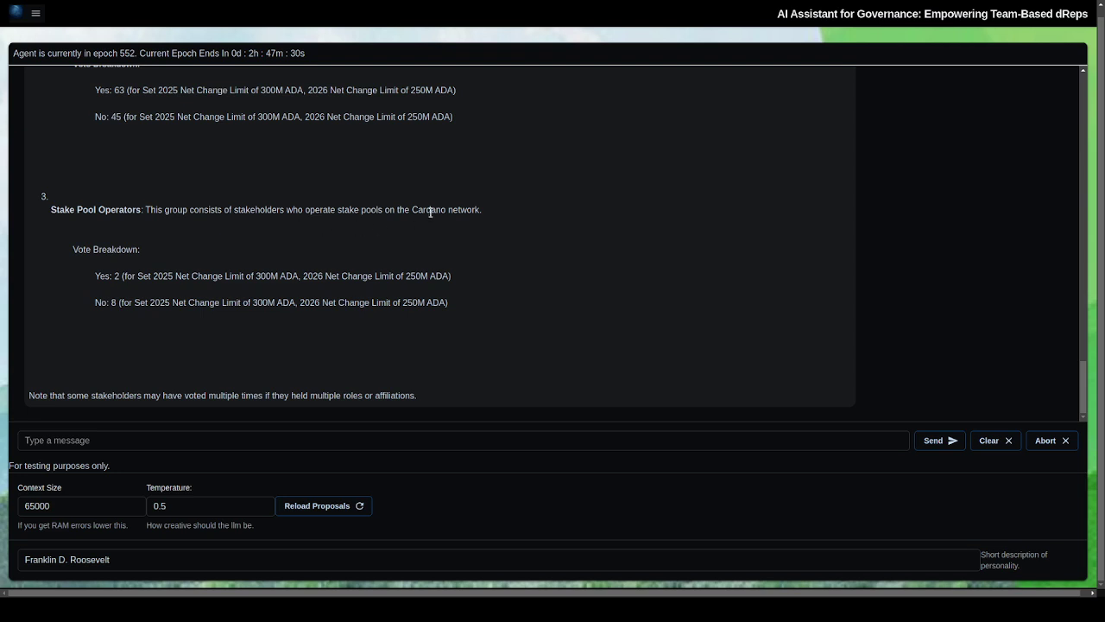
Compare the vote breakdowns by party with the two proposals' totals to check which proposal each breakdown covers.
scroll(187, 289, up, 1)
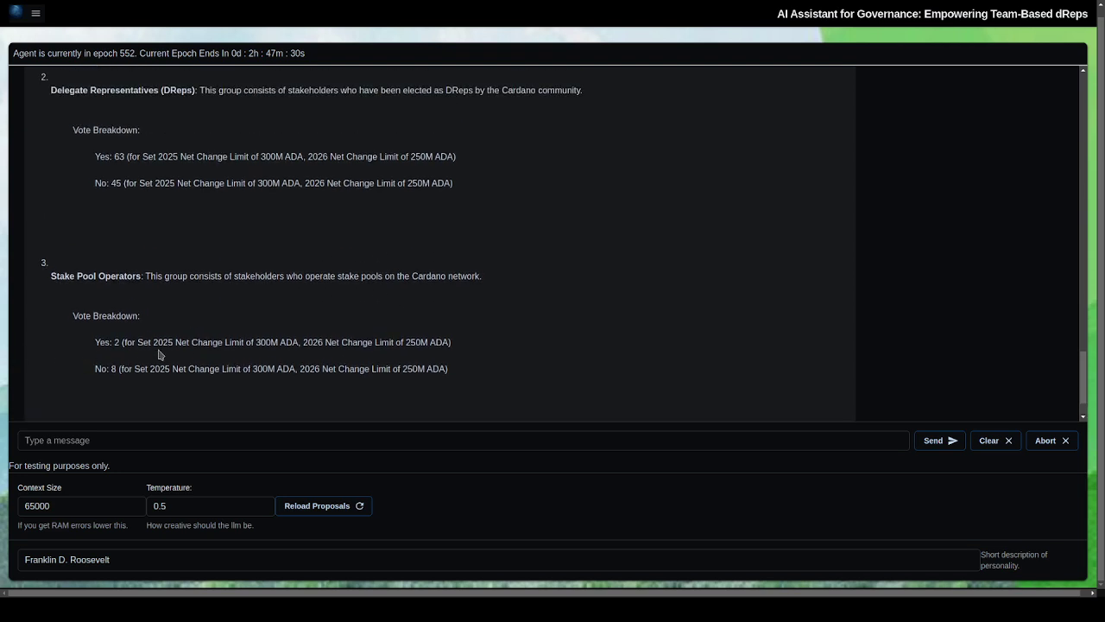
scroll(189, 339, up, 5)
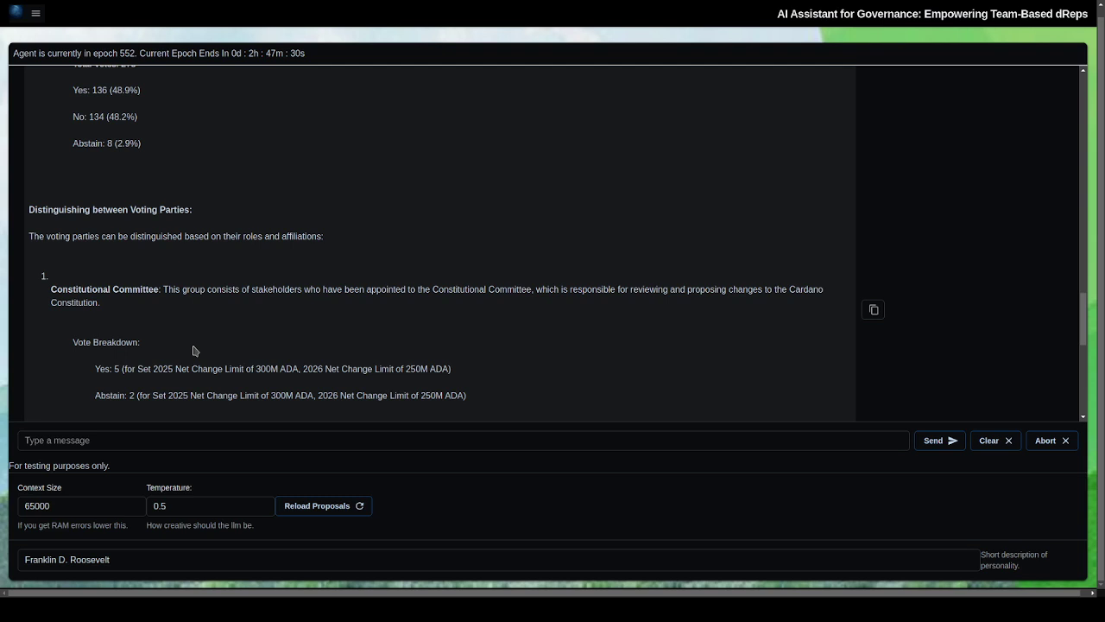
scroll(214, 386, down, 5)
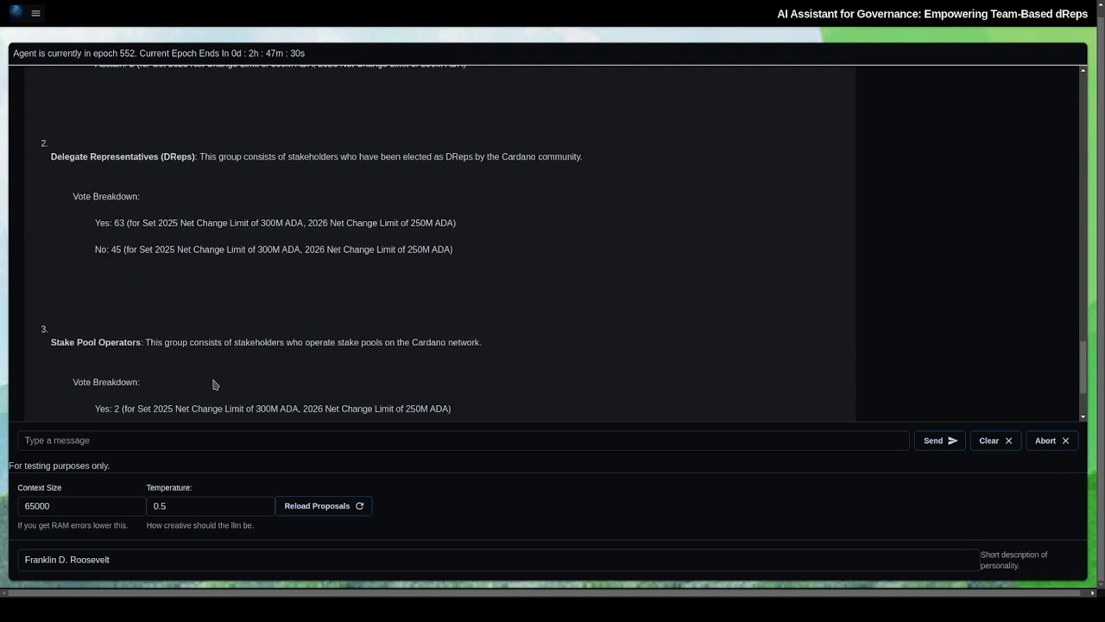
scroll(259, 309, down, 2)
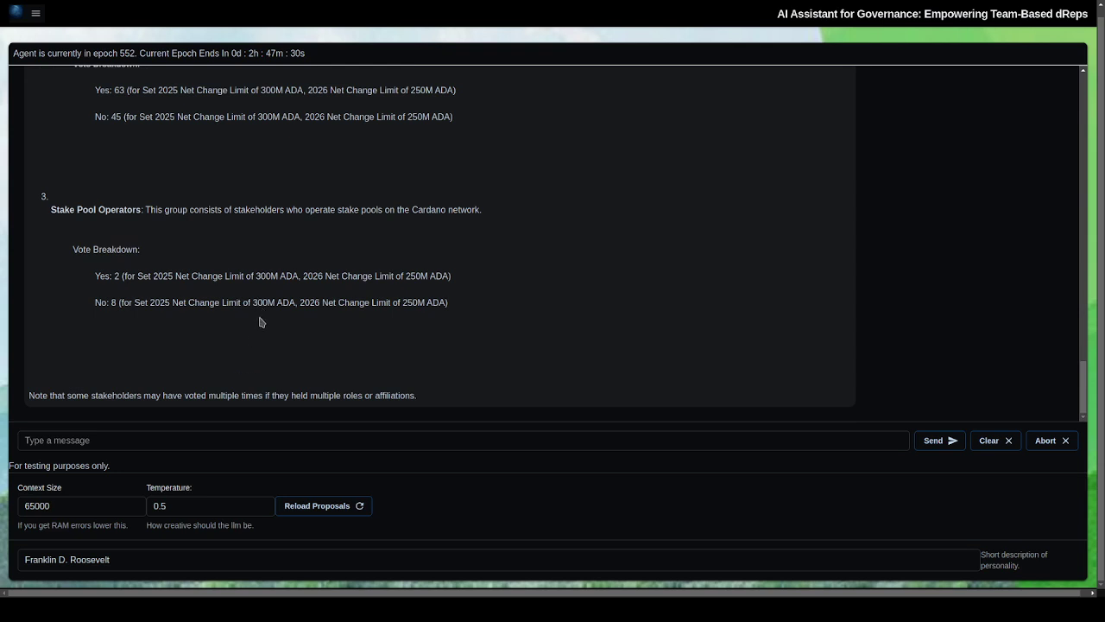
scroll(264, 346, up, 9)
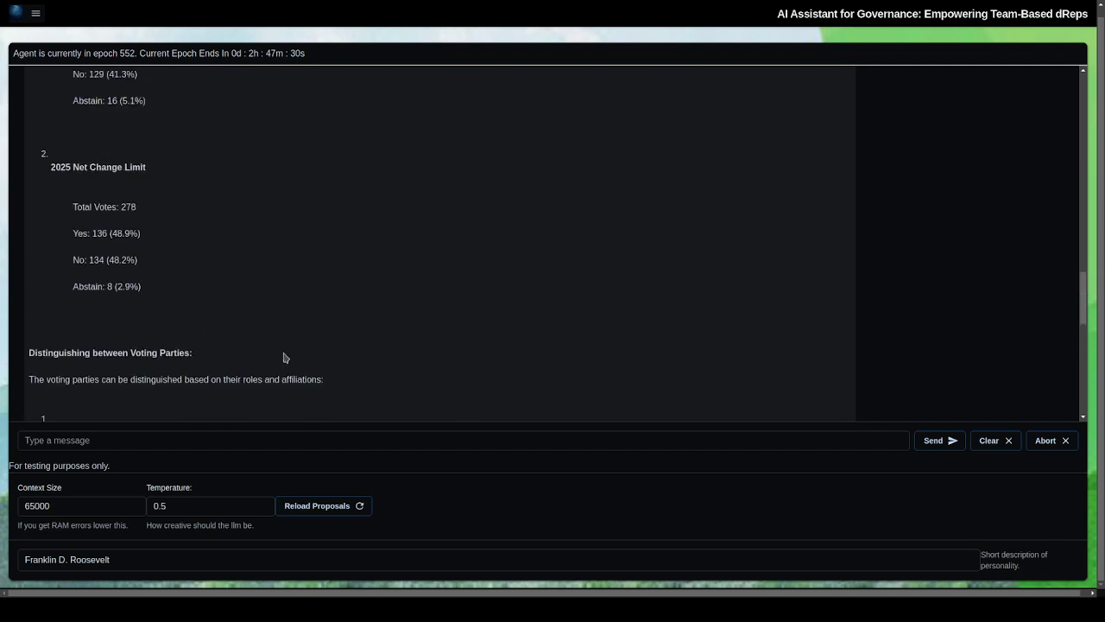
scroll(285, 357, up, 2)
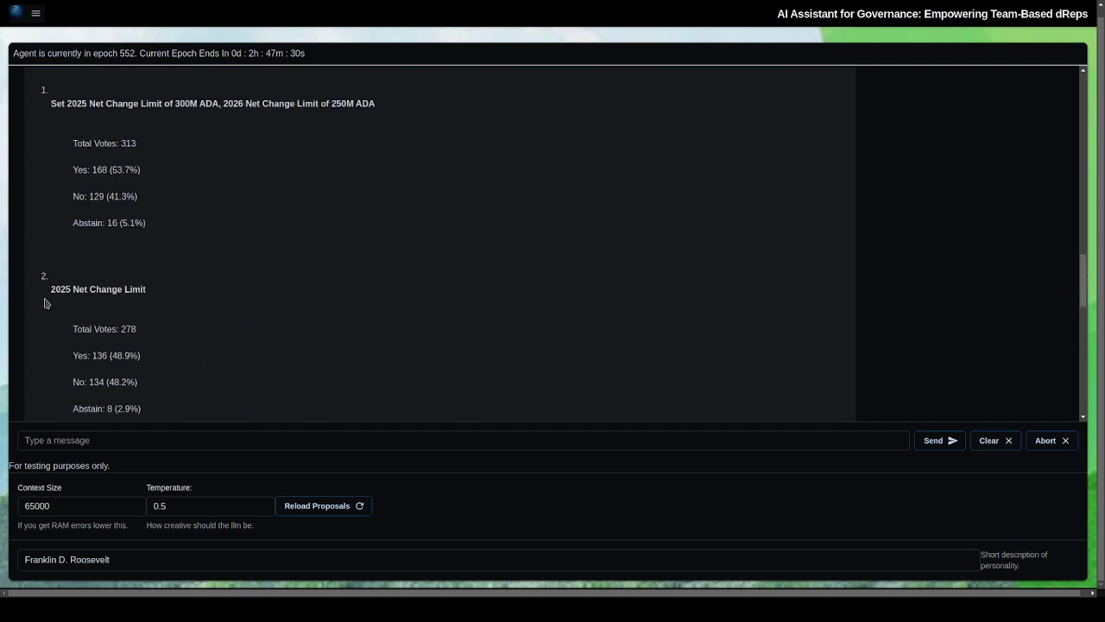
drag(50, 290, 156, 291)
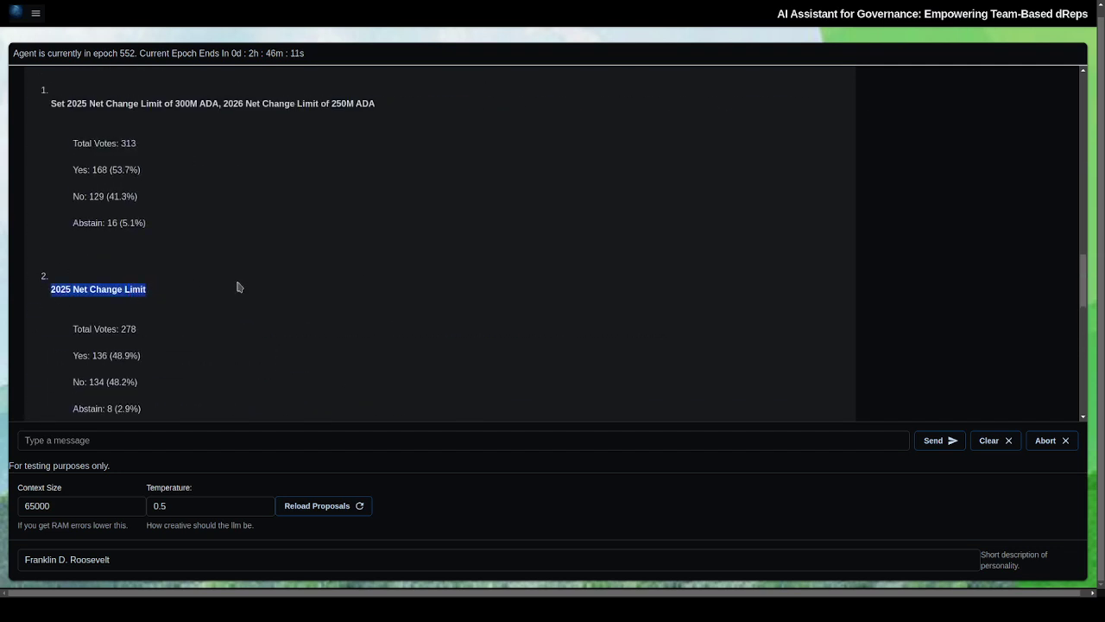
scroll(240, 294, up, 5)
scroll(218, 380, down, 10)
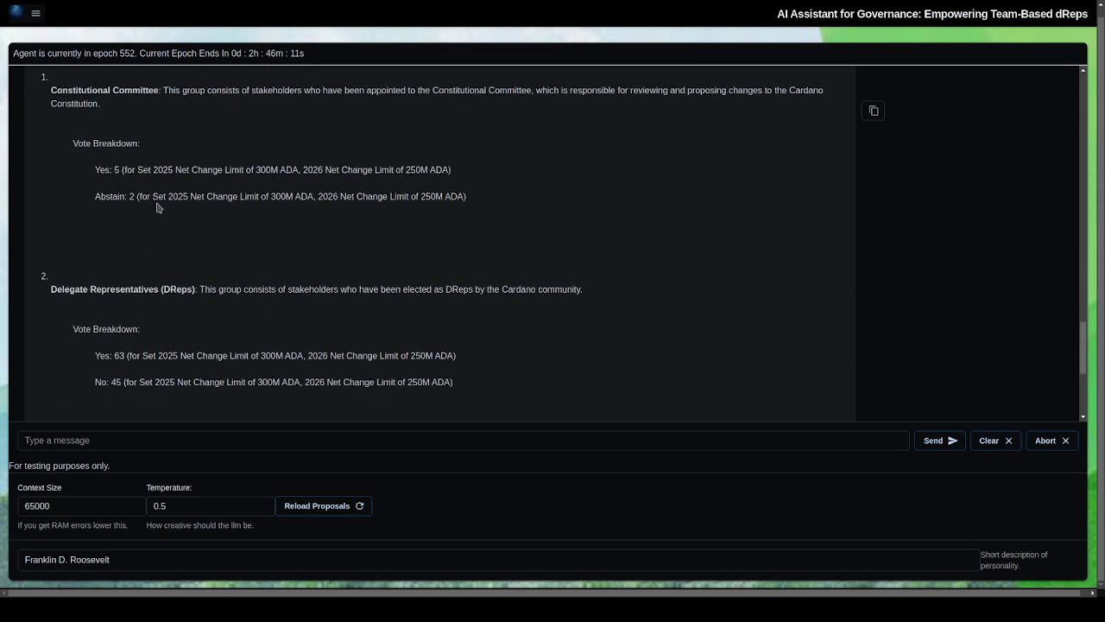
scroll(406, 216, down, 3)
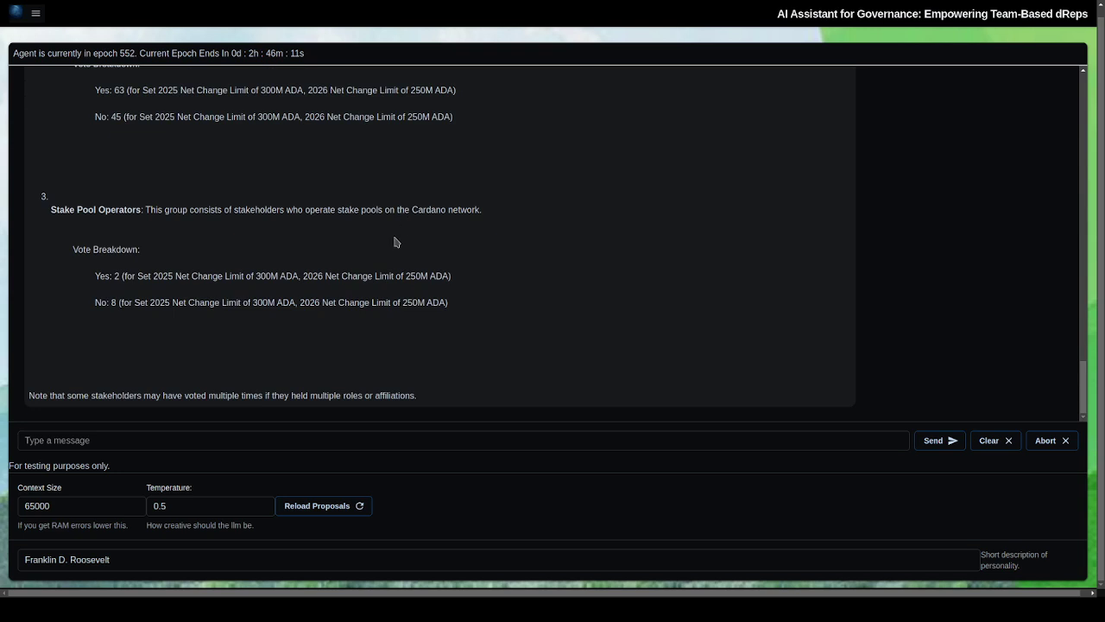
Send the follow-up message "Give me the same break down for 2025 Net Change Limit proposal.".
click(231, 442)
text(ca)
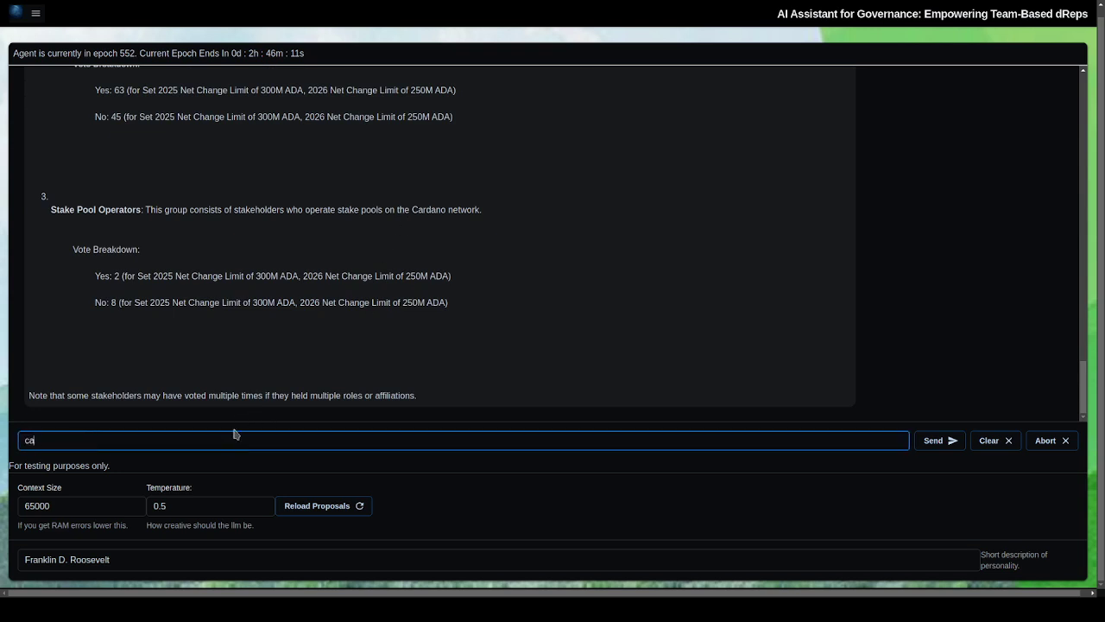
key(BackSpace)
key(BackSpace)
text(Give me the same break down)
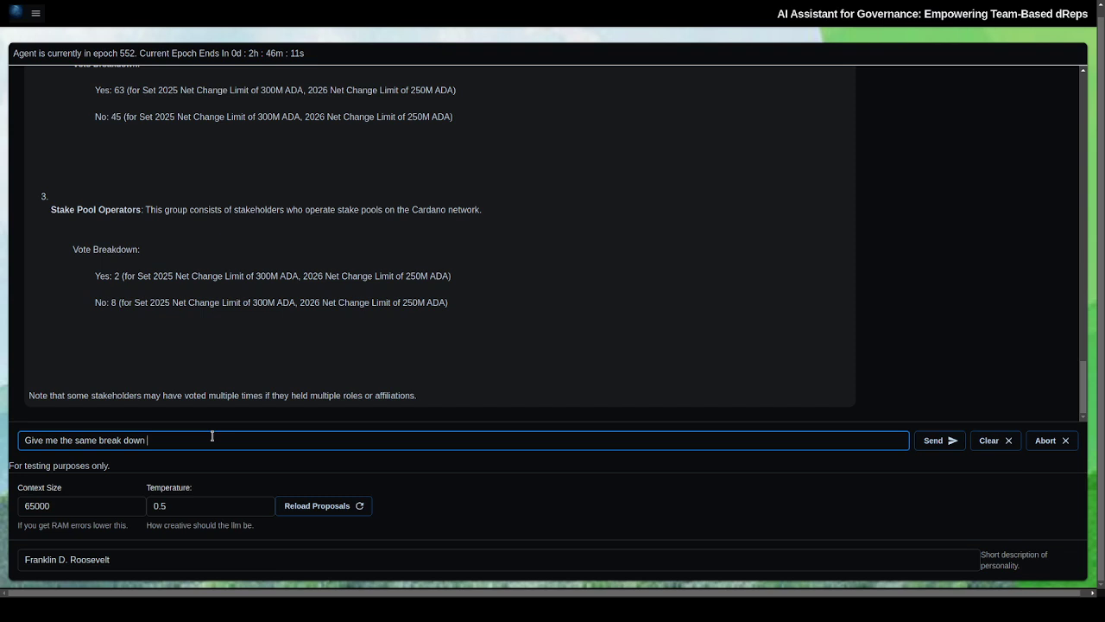
text(for 2025 Net Change Limit proposal.)
key(Return)
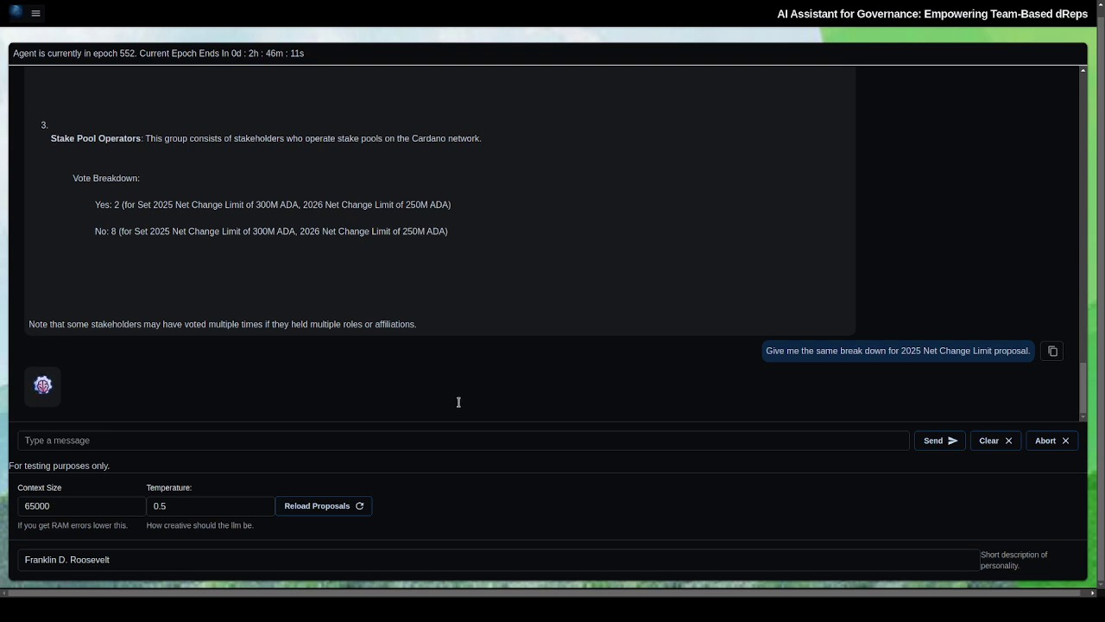
click(446, 436)
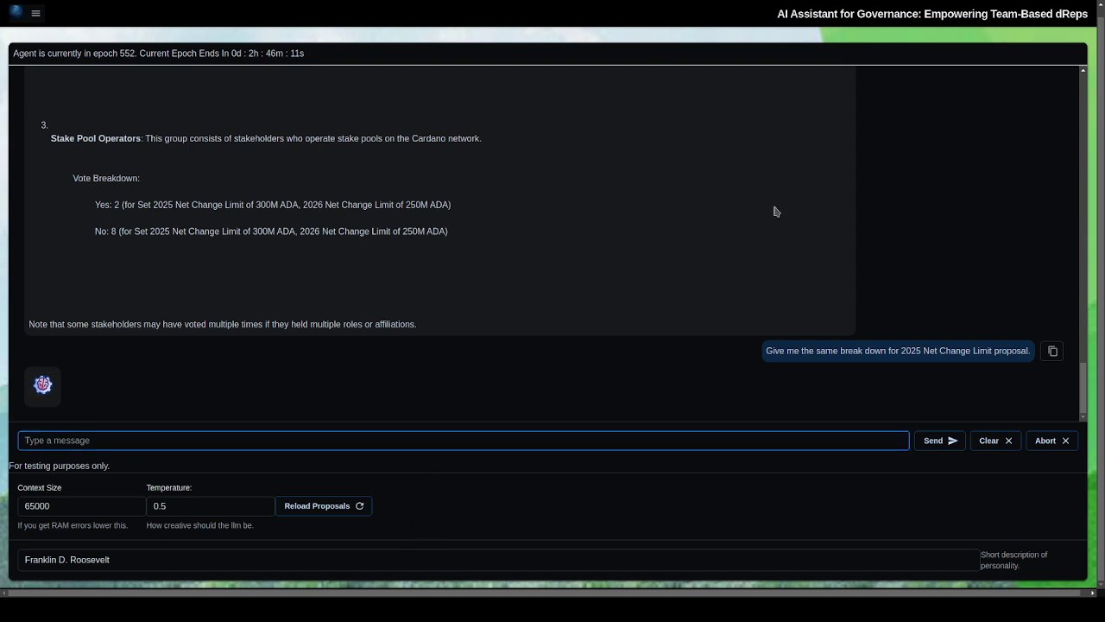
Review the earlier conversation from the first proposal list through to the voting summary.
drag(1084, 378, 1079, 53)
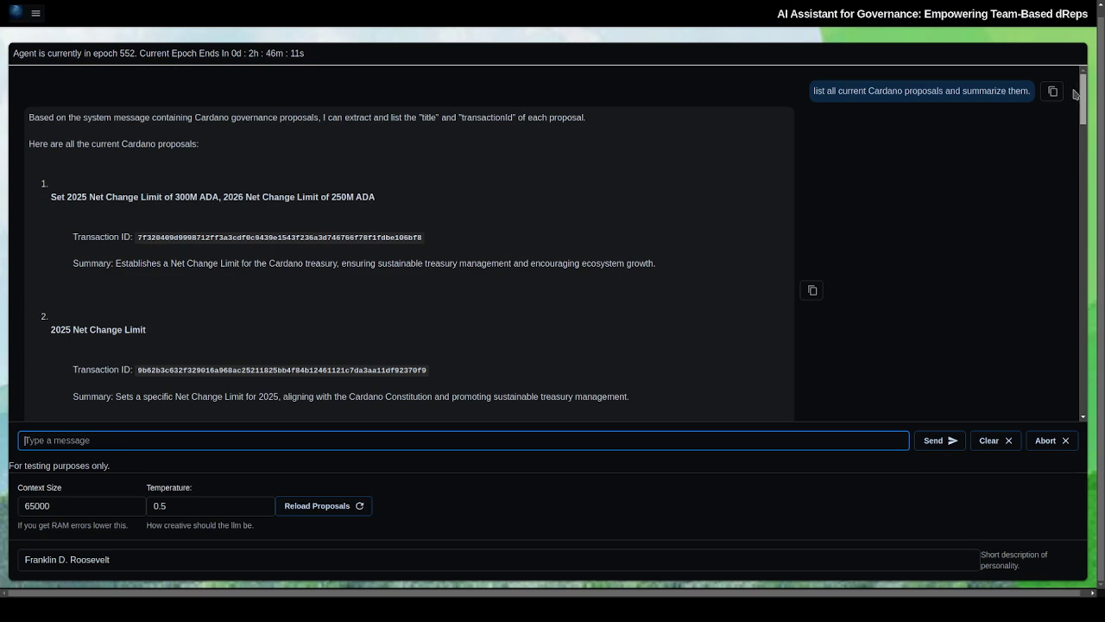
drag(1076, 93, 1092, 208)
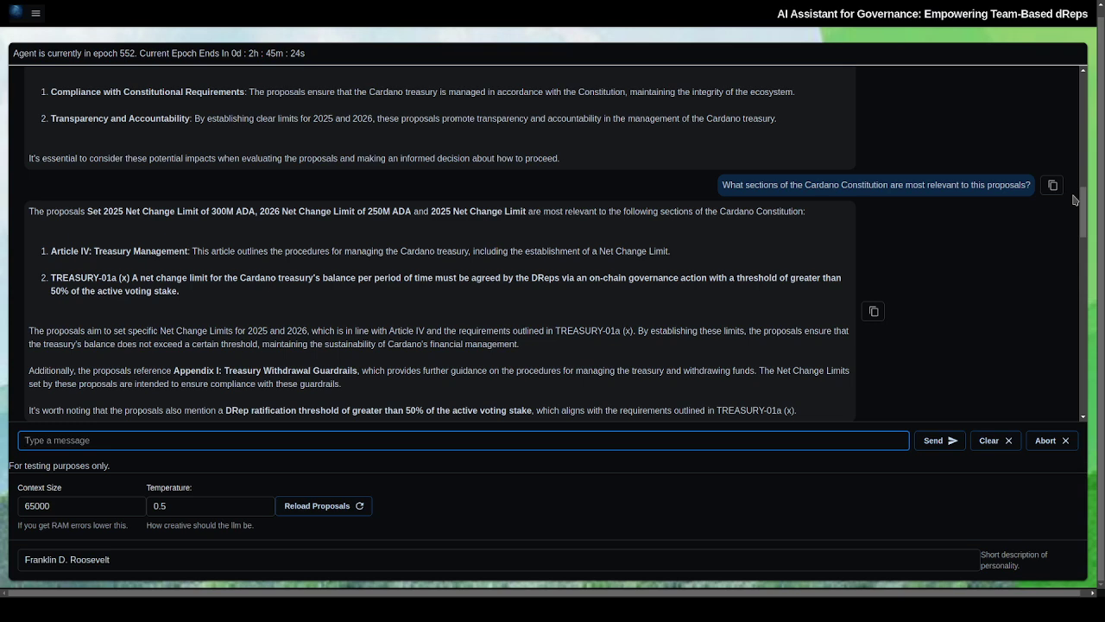
drag(1085, 207, 1090, 240)
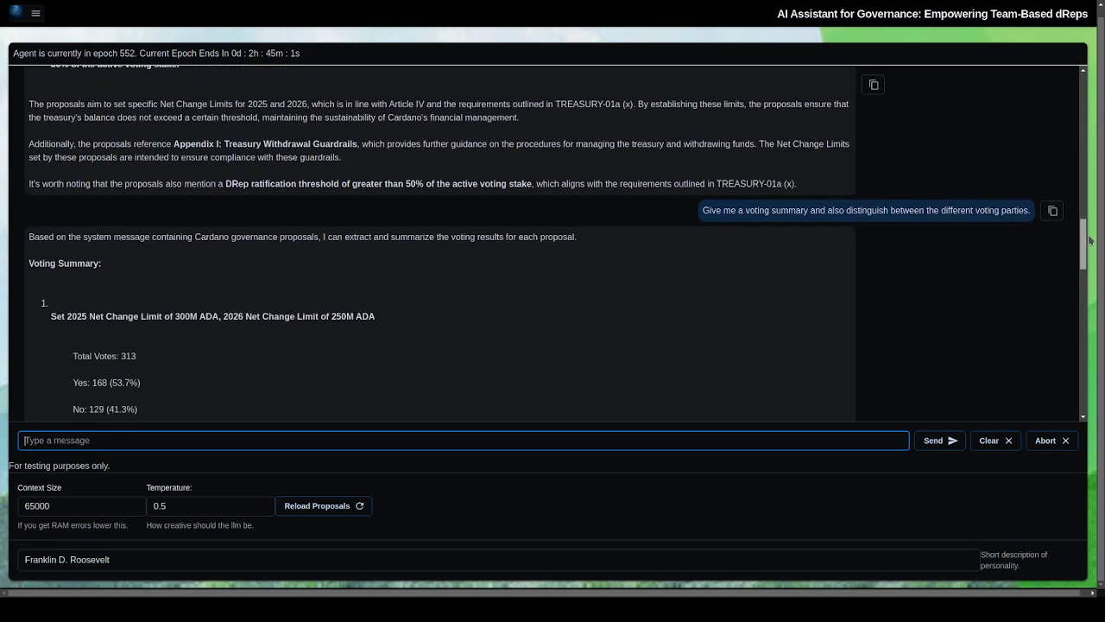
View the Ollama and Ogmios endpoint settings, close them without saving, and return to the latest reply.
click(35, 13)
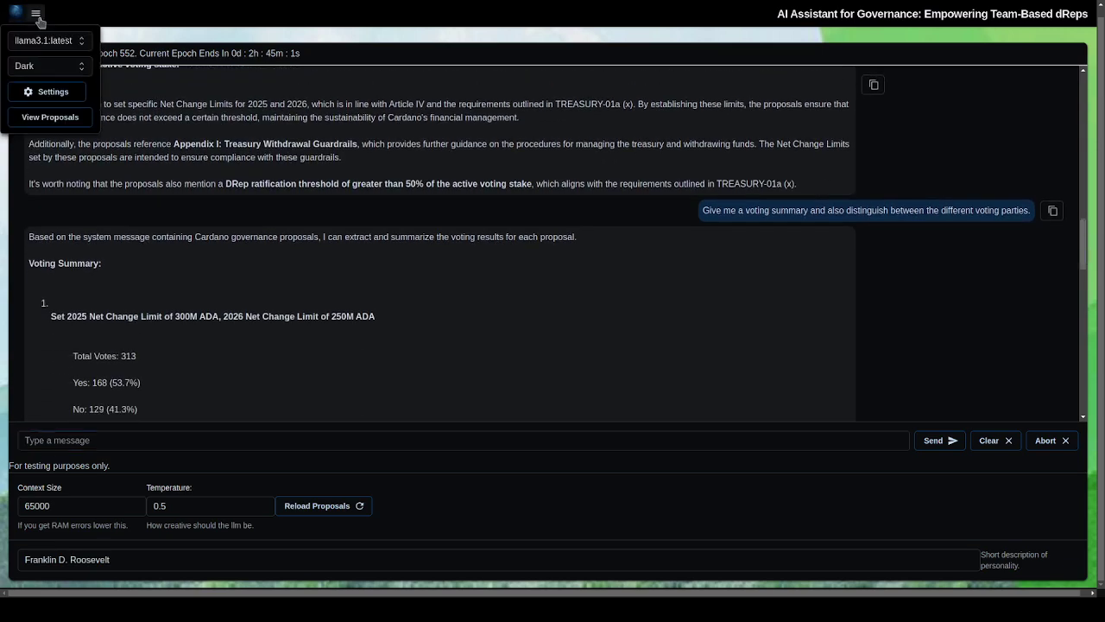
click(30, 90)
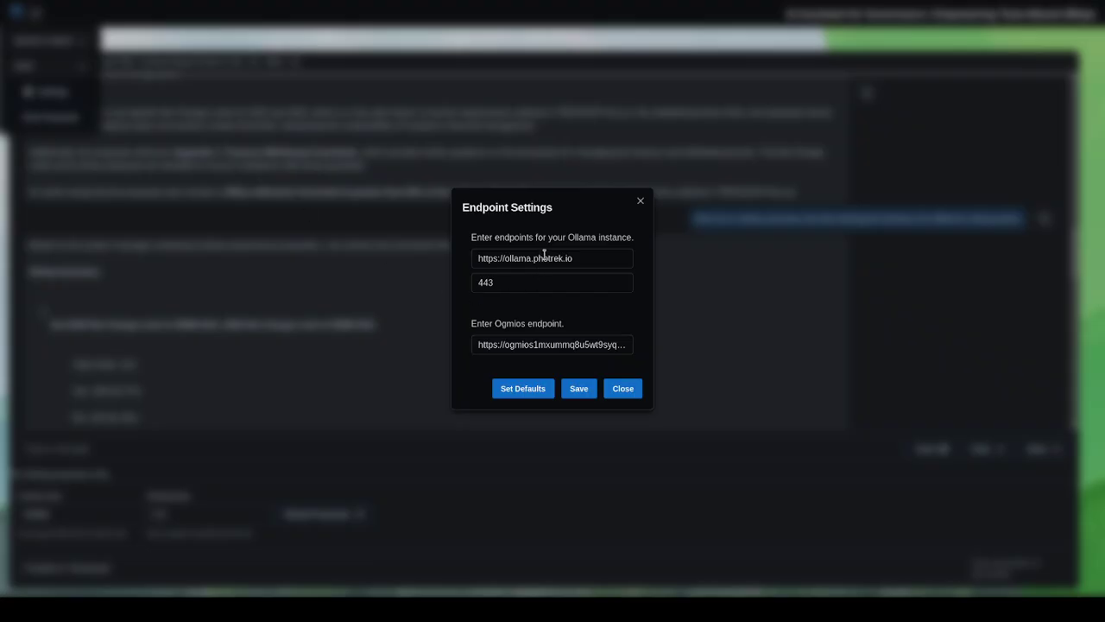
click(641, 202)
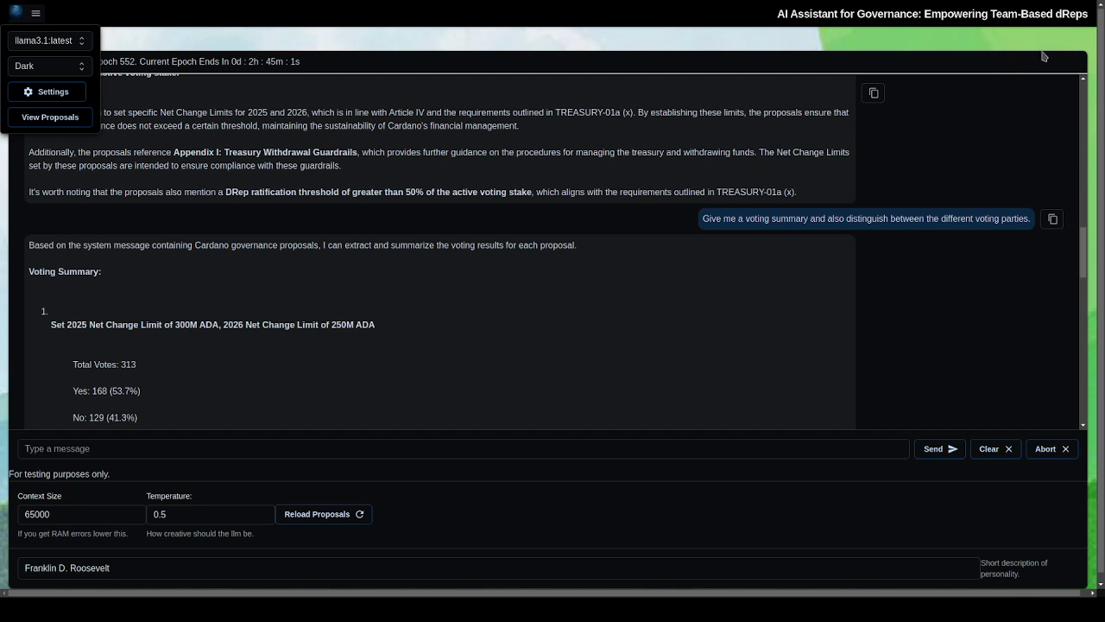
drag(1081, 231, 1093, 407)
click(35, 13)
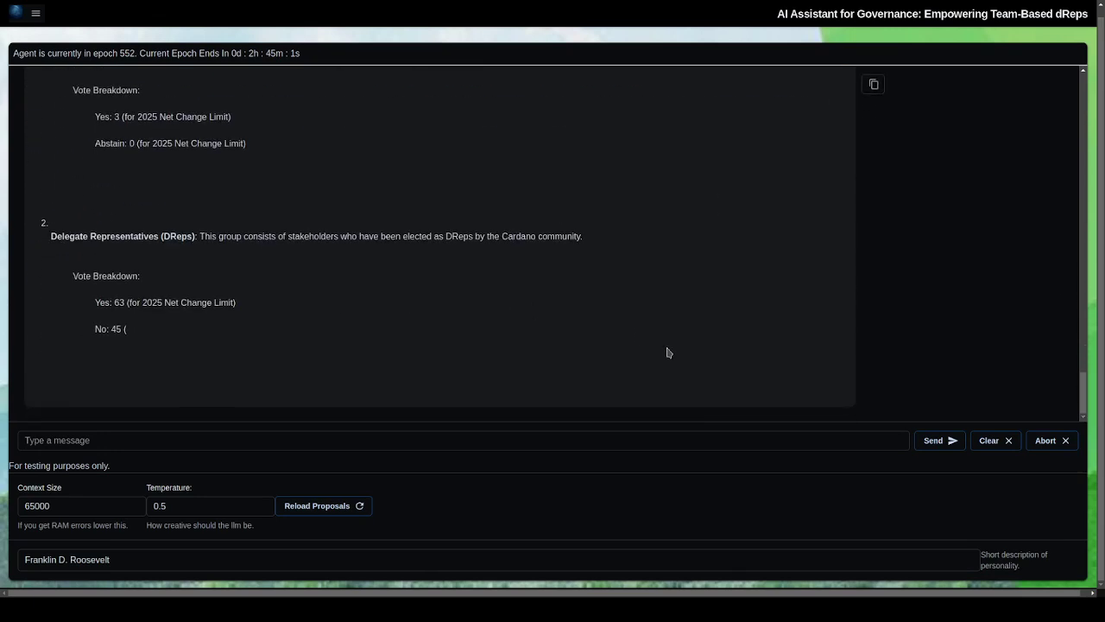
Read the vote breakdown by party for the 2025 Net Change Limit proposal in the latest reply.
scroll(668, 352, up, 2)
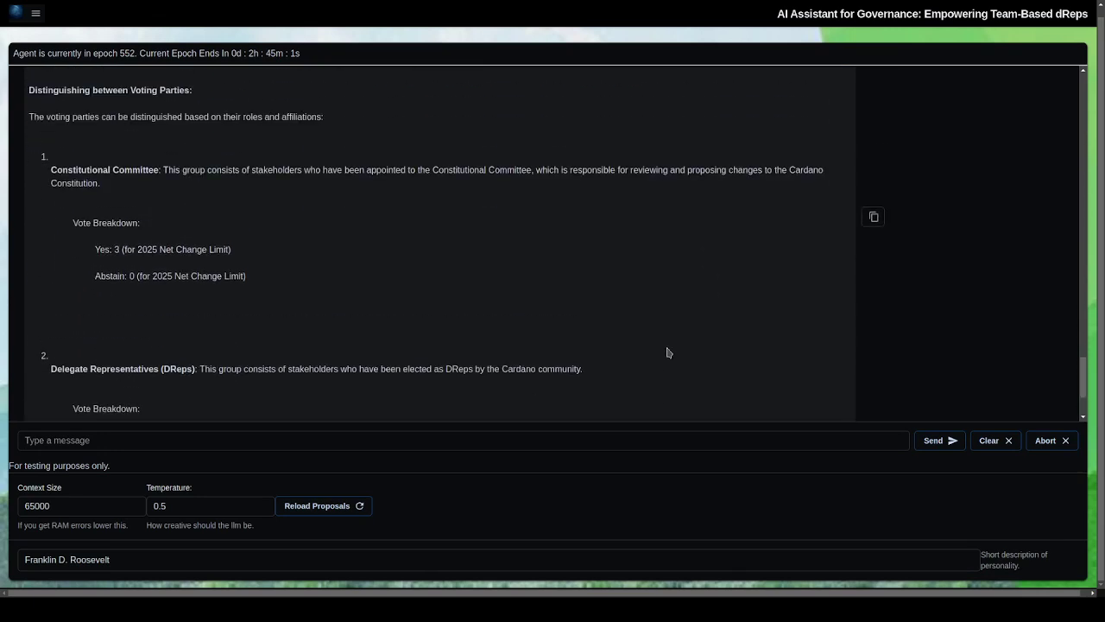
scroll(667, 353, up, 5)
scroll(665, 350, down, 10)
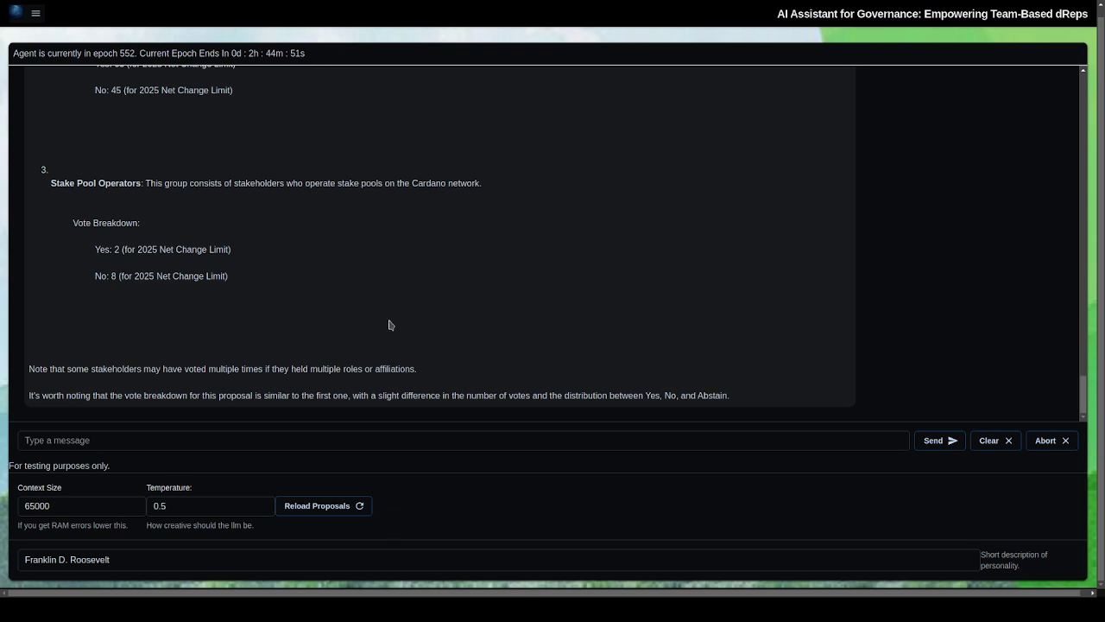
Send the message "Tell me how much time there is left to vote for each proposal.".
click(126, 437)
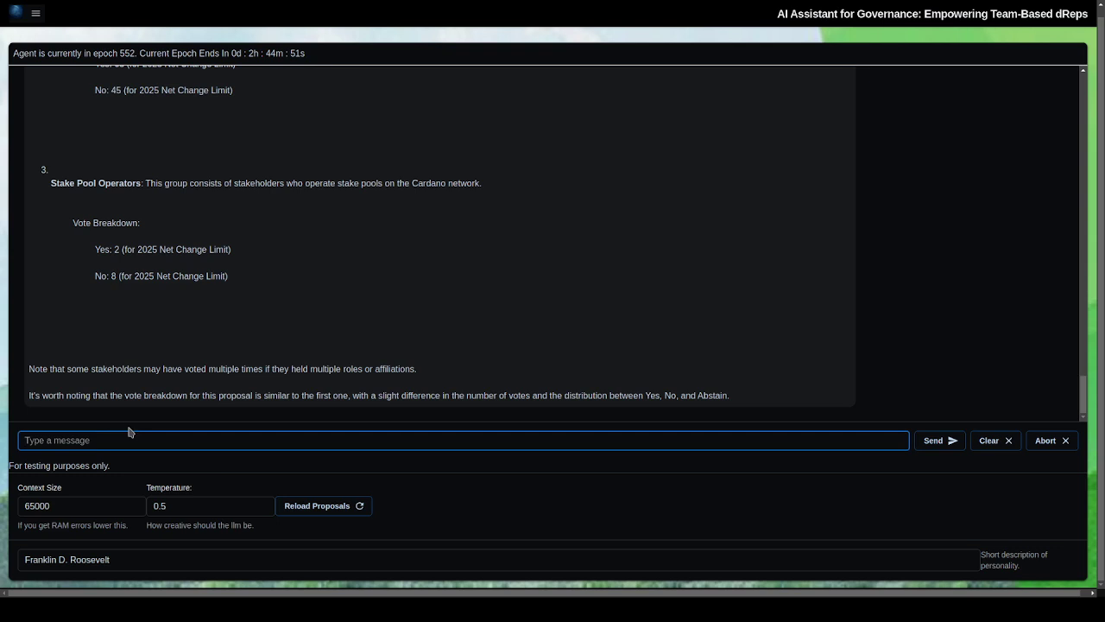
text(can you tell me how much time I have to cast a)
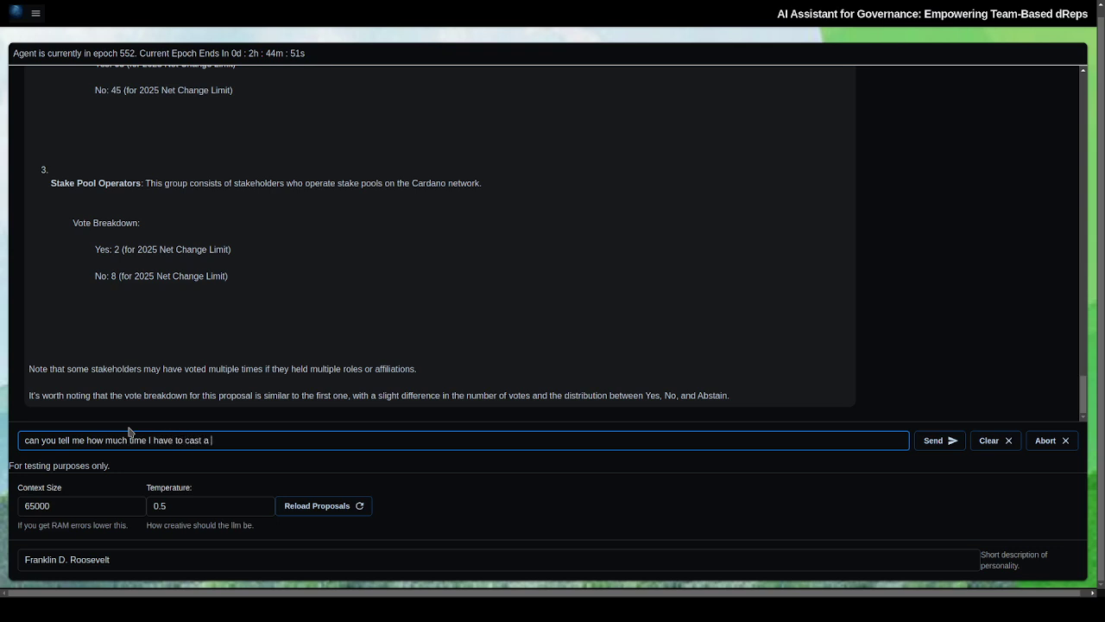
key(BackSpace)
key(BackSpace)
key(BackSpace)
key(BackSpace)
key(BackSpace)
key(BackSpace)
key(BackSpace)
key(BackSpace)
key(BackSpace)
key(BackSpace)
text(there is left to vote for each proposal./)
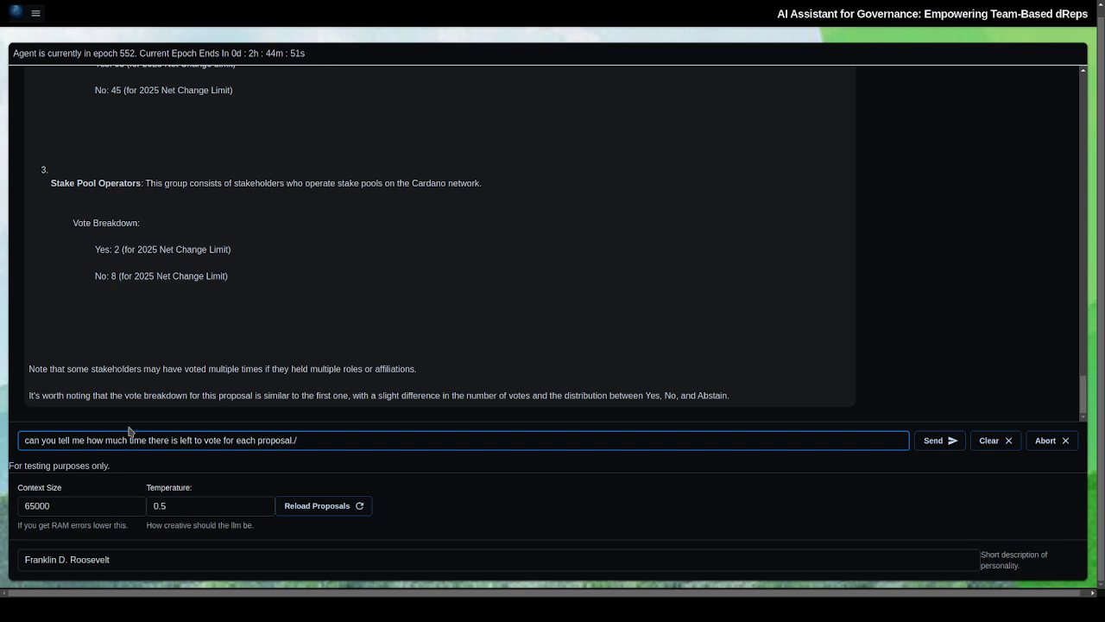
key(BackSpace)
drag(61, 438, 20, 444)
text(T)
click(941, 447)
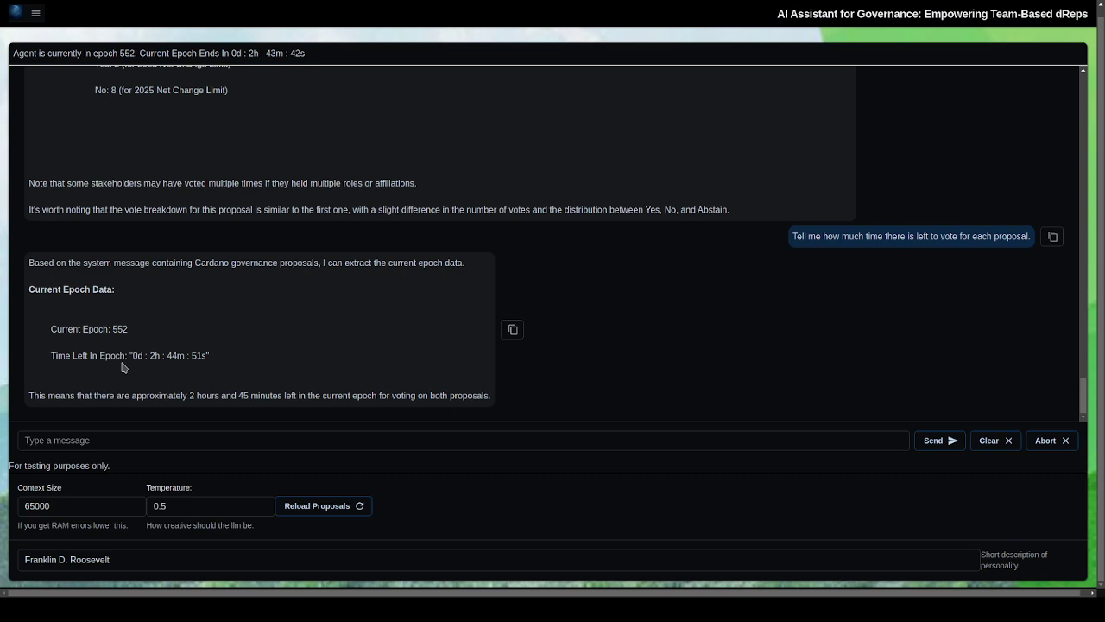
Review the conversation from the initial proposal list and impacts through to the reply about remaining voting time.
scroll(122, 367, up, 2)
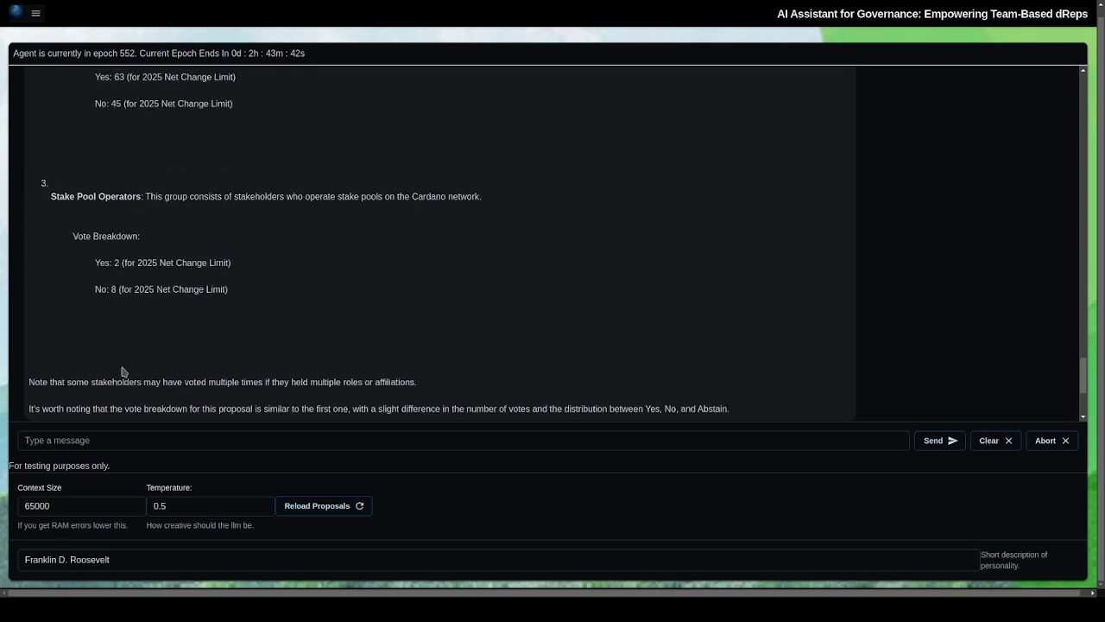
scroll(126, 372, down, 2)
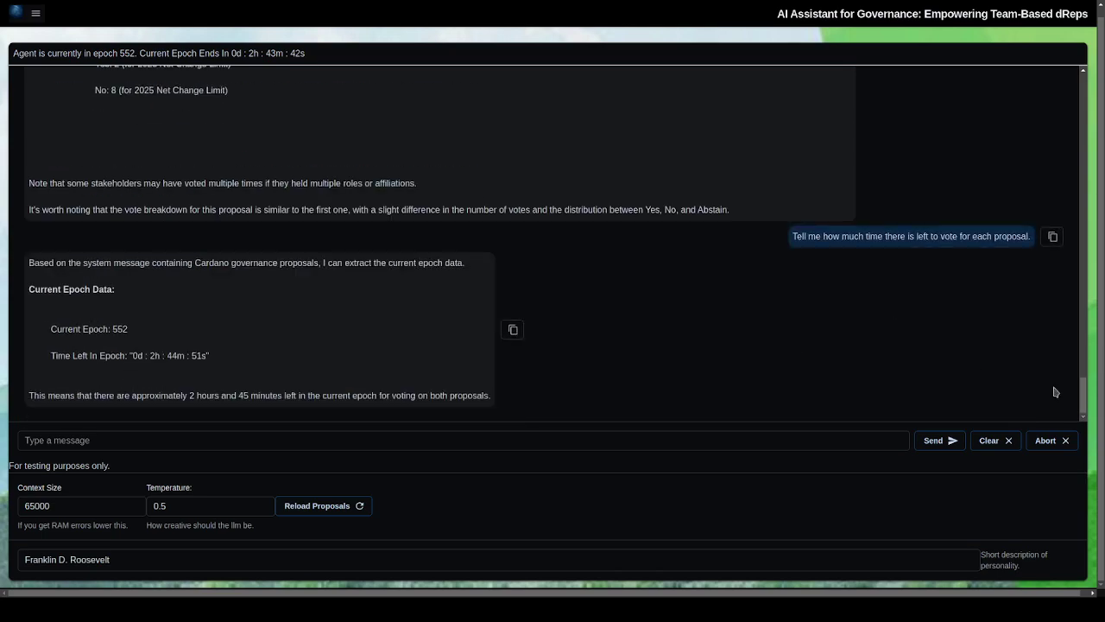
drag(1083, 393, 1040, 58)
scroll(1032, 78, down, 4)
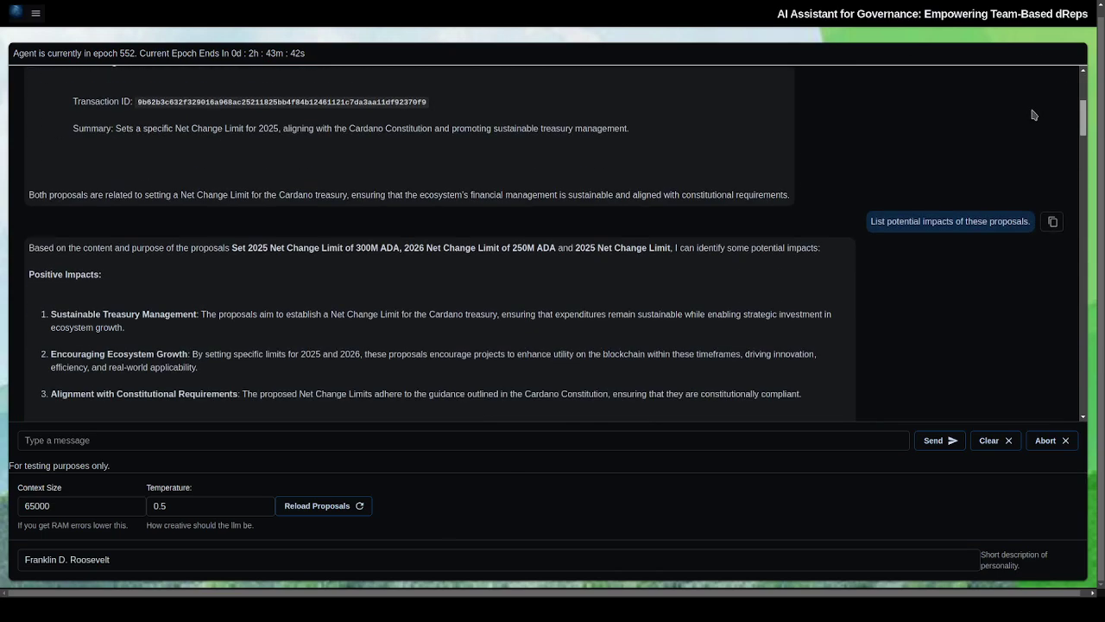
scroll(993, 104, up, 3)
scroll(949, 138, down, 5)
scroll(1023, 108, up, 3)
scroll(1023, 108, up, 3)
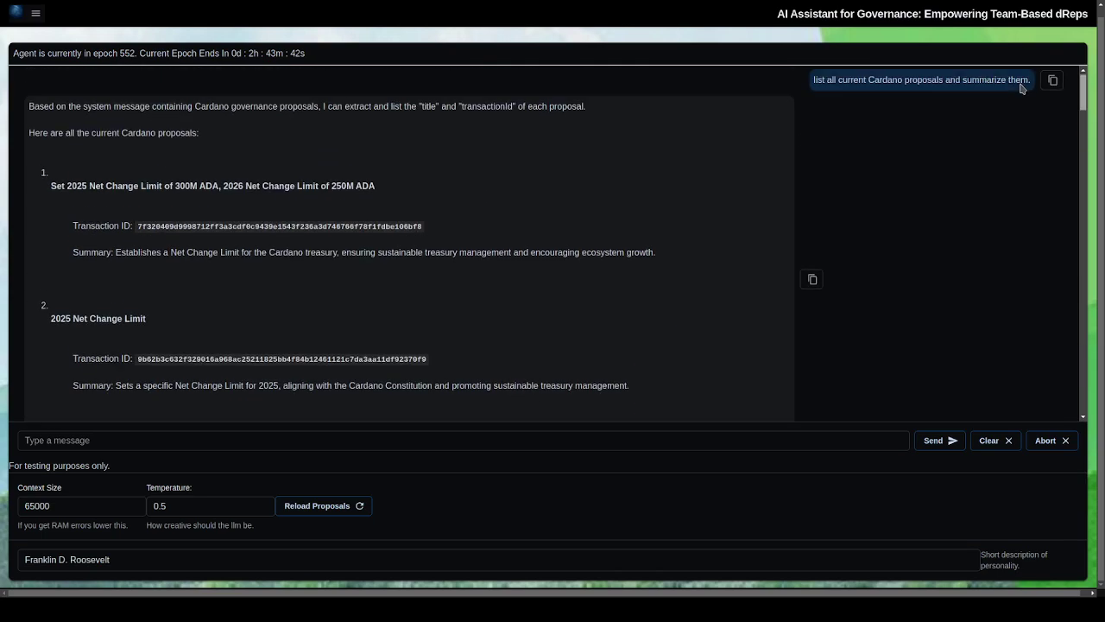
scroll(1019, 130, down, 6)
scroll(1005, 347, down, 15)
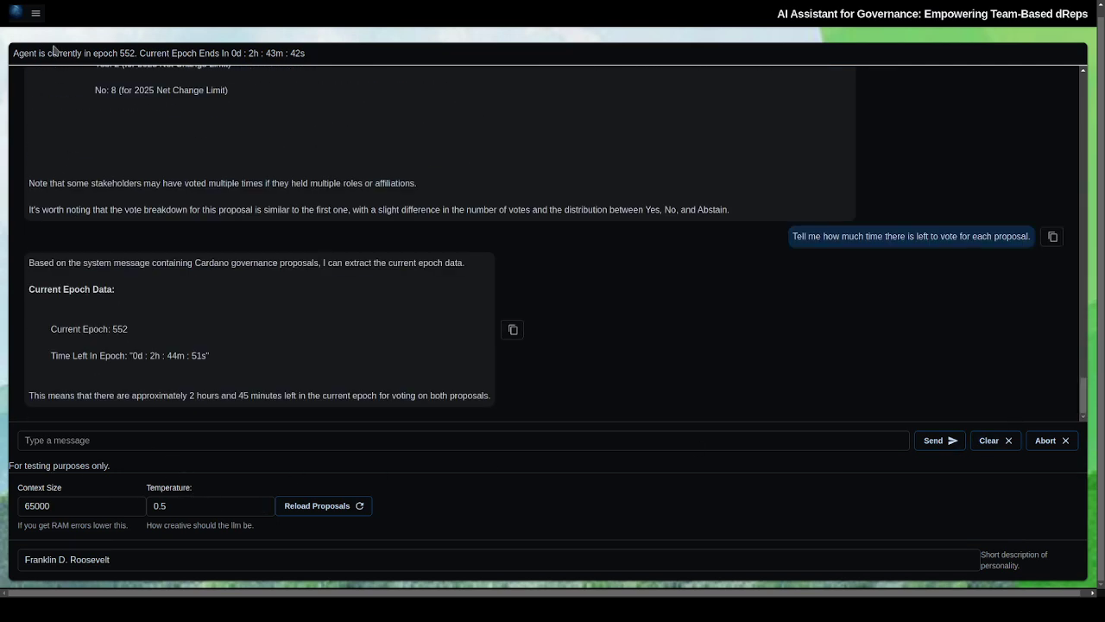
View the onchain governance proposals to check each one's start and end epochs, and close the list.
click(36, 13)
click(48, 118)
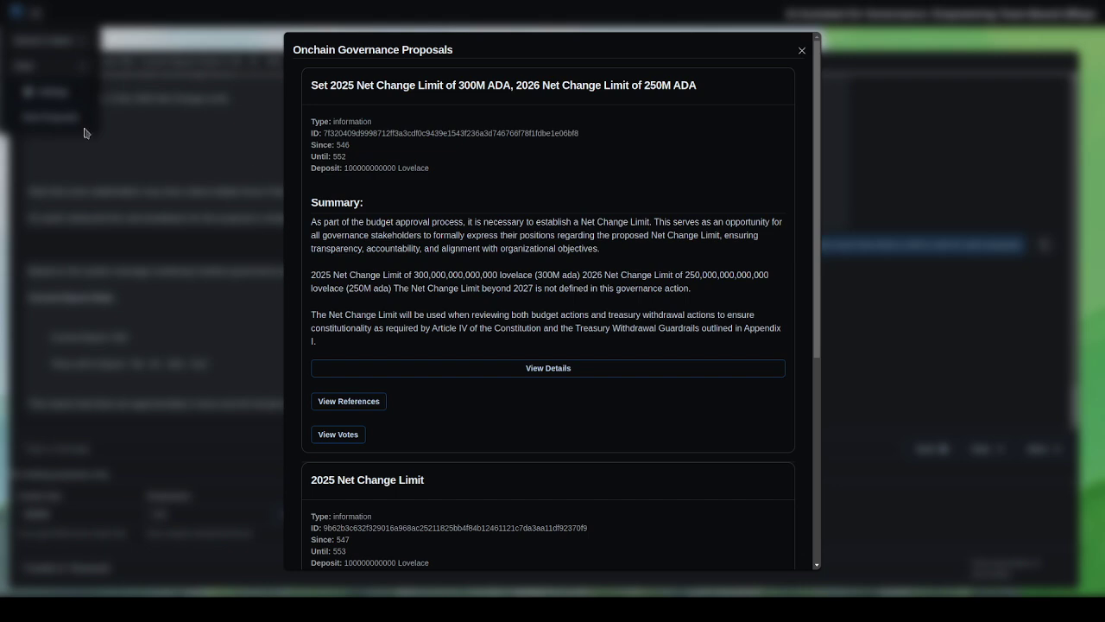
scroll(518, 257, down, 3)
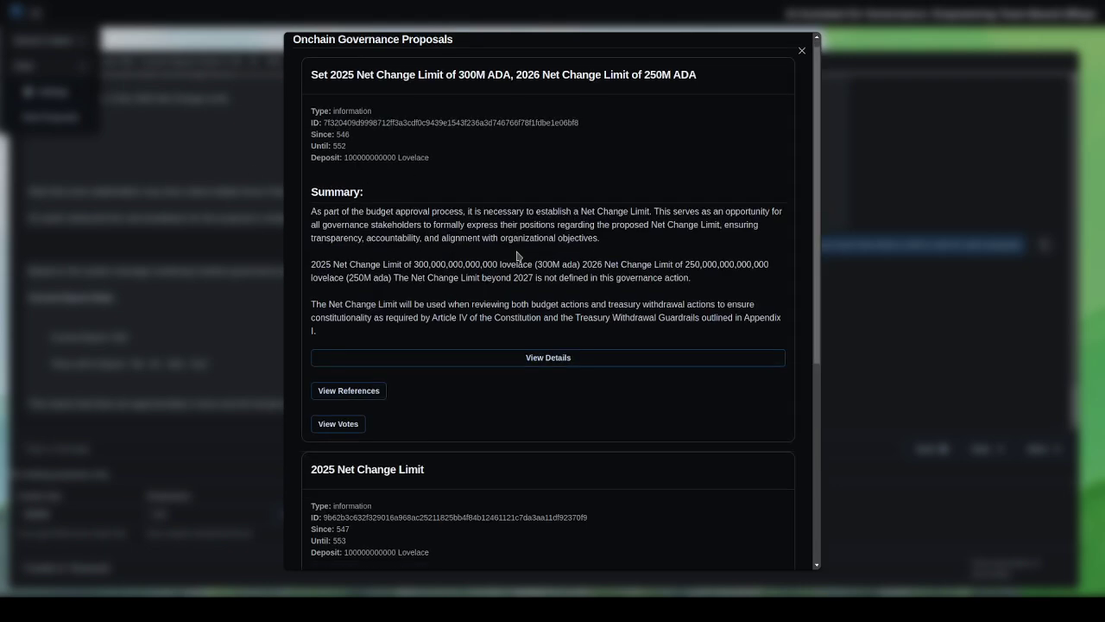
scroll(374, 431, up, 3)
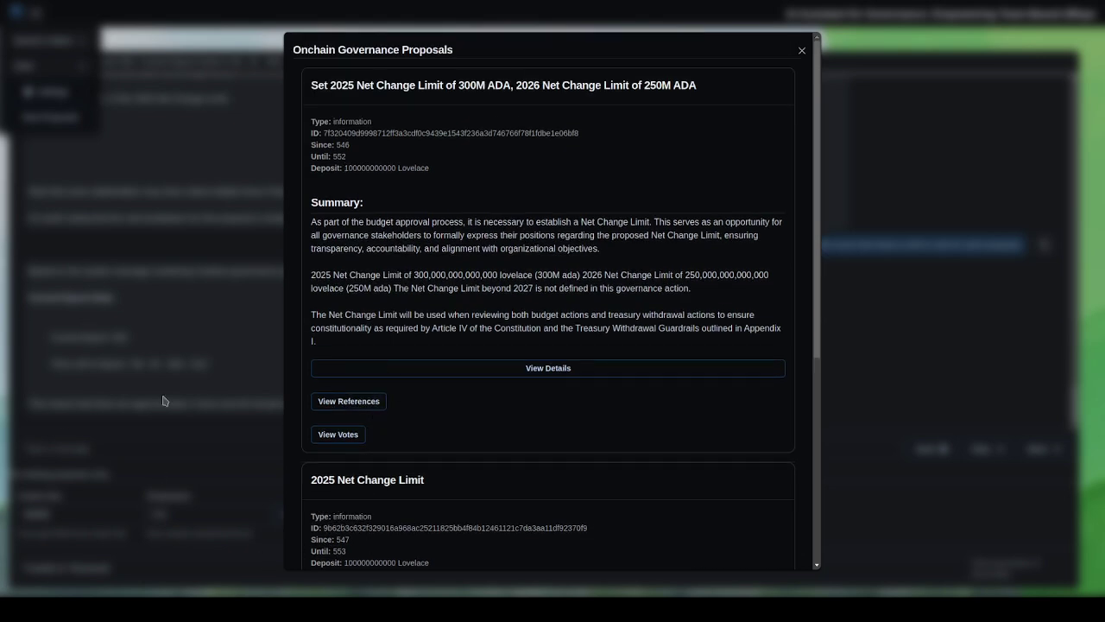
scroll(397, 482, down, 1)
scroll(395, 482, down, 1)
click(92, 320)
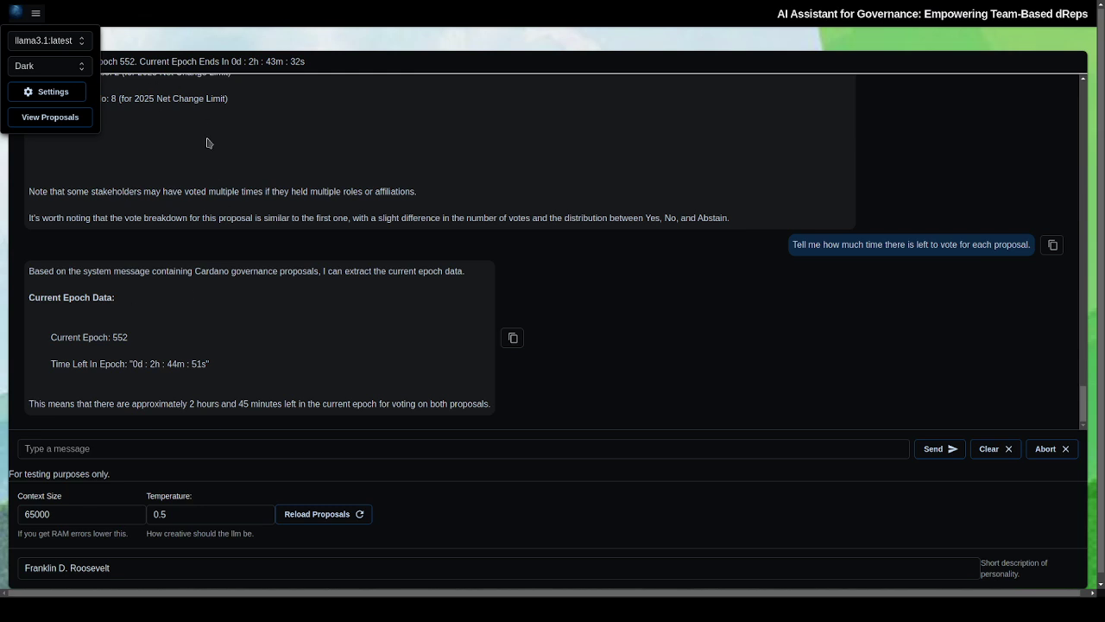
click(36, 14)
Look back from the remaining-time reply to the DRep and stake pool operator vote breakdowns.
scroll(678, 370, down, 1)
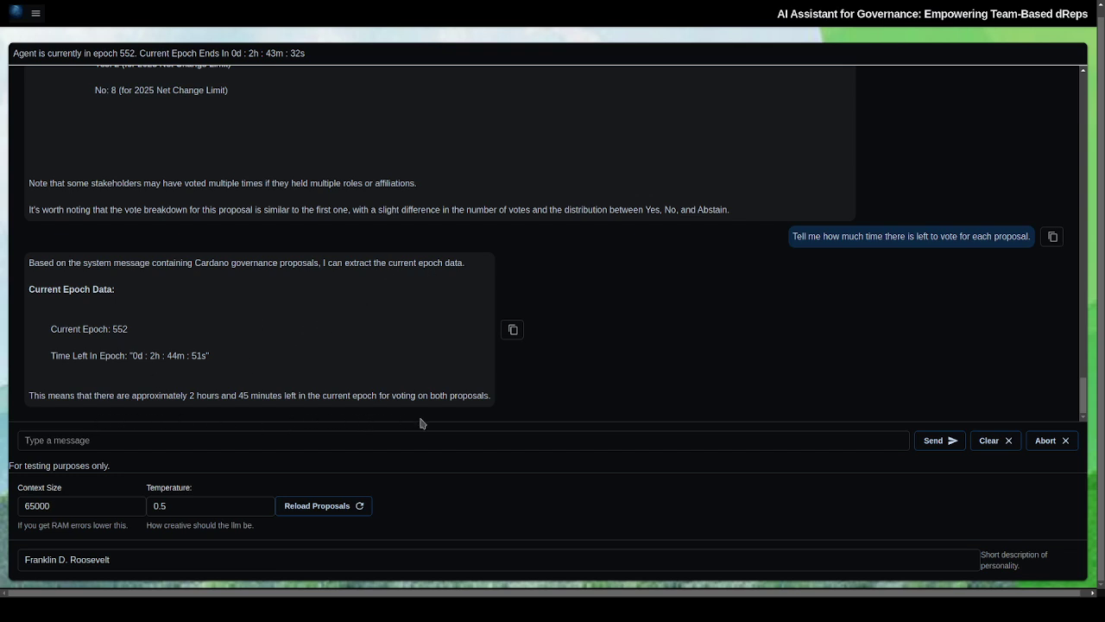
scroll(261, 431, up, 1)
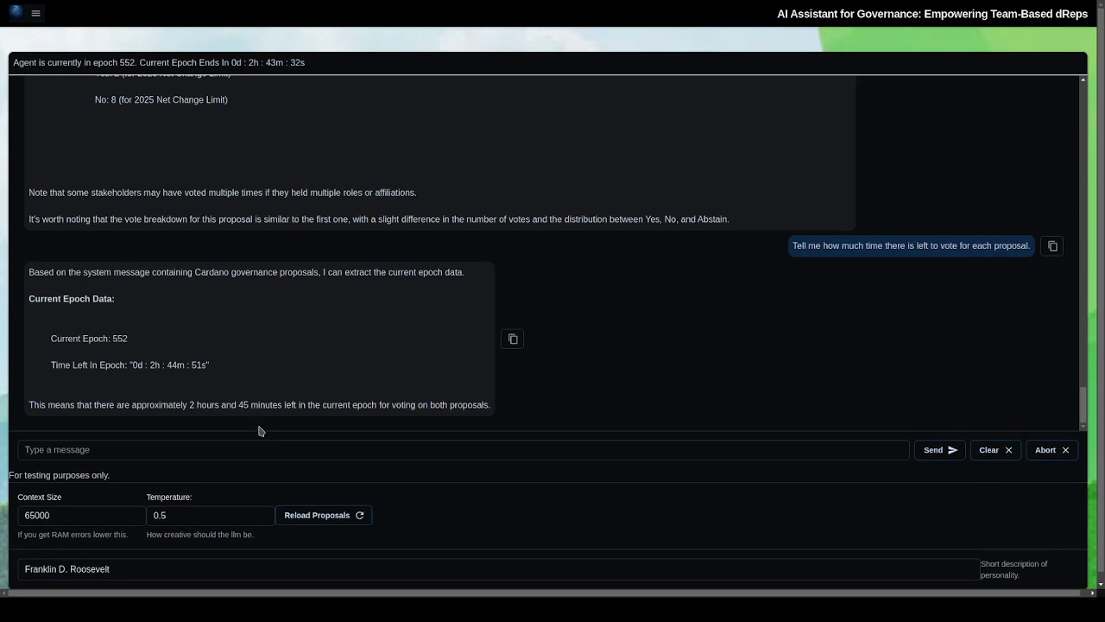
scroll(261, 431, up, 3)
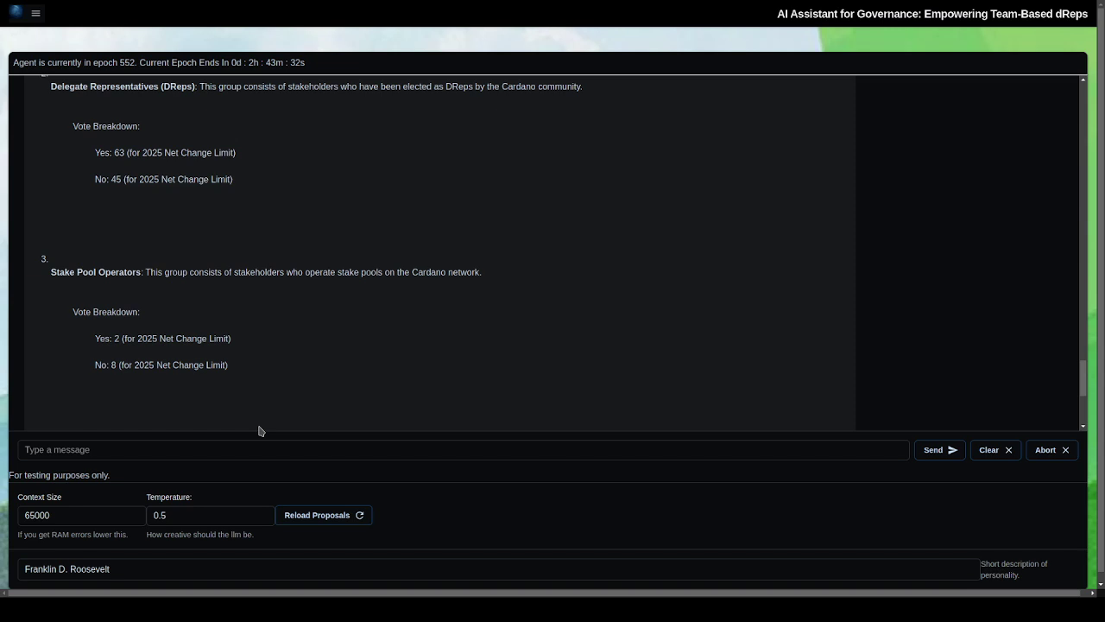